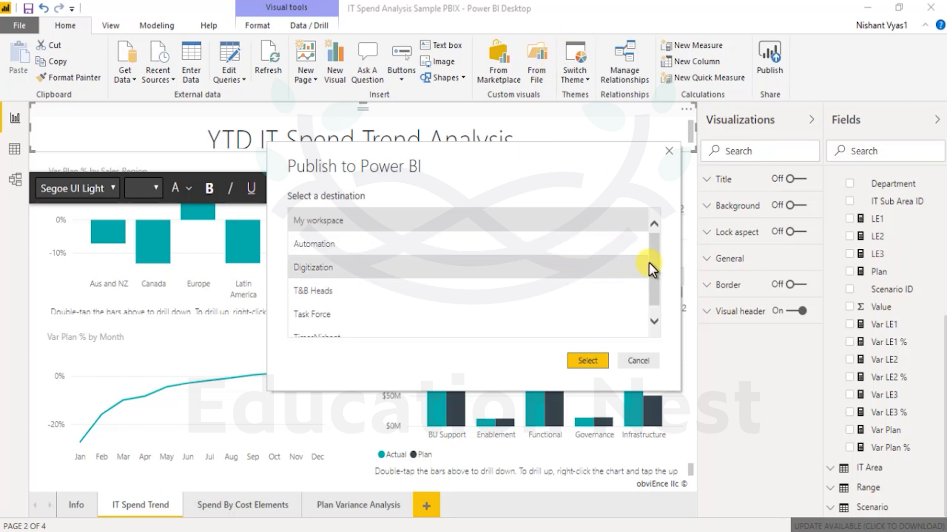
- Choose the personal workspace as the publish destination for the IT Spend Analysis report
left_click(654, 320)
left_click(382, 324)
- Confirm publishing to the personal workspace, then open the published report in Power BI online
left_click(587, 361)
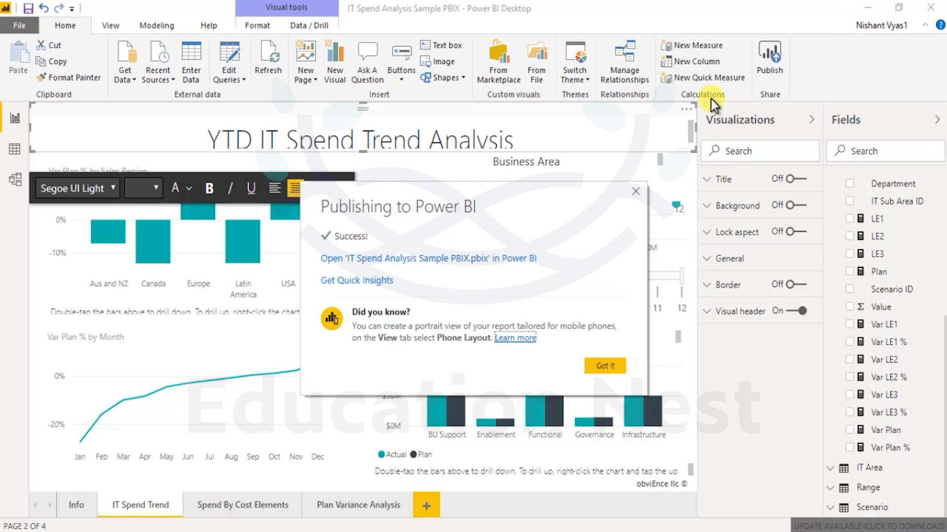
left_click(578, 266)
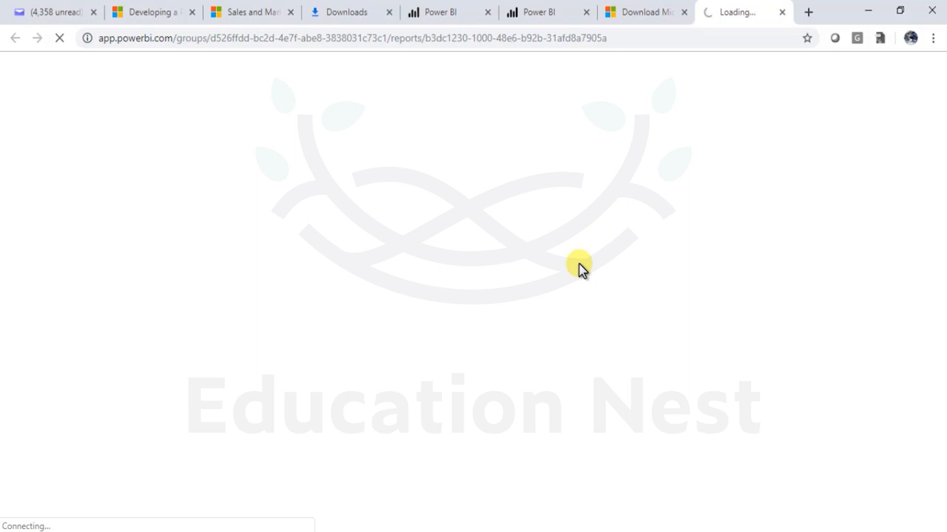
- Reload the workspace's Reports list after the report page stalls loading
left_click(627, 41)
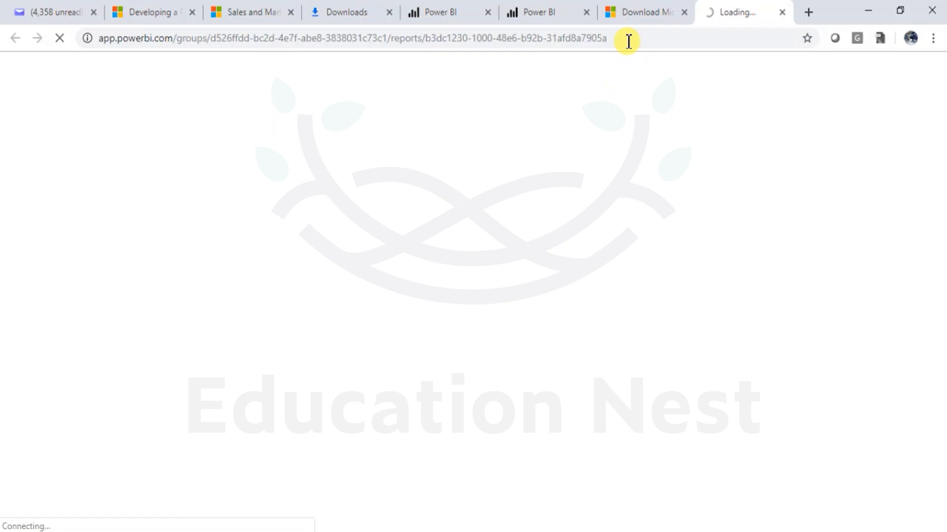
left_click(626, 40)
left_click(562, 10)
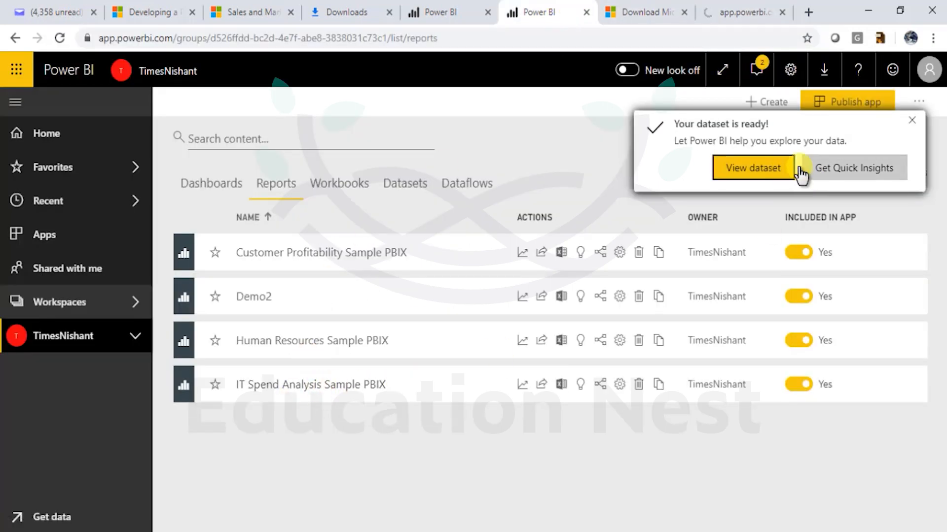
left_click(559, 43)
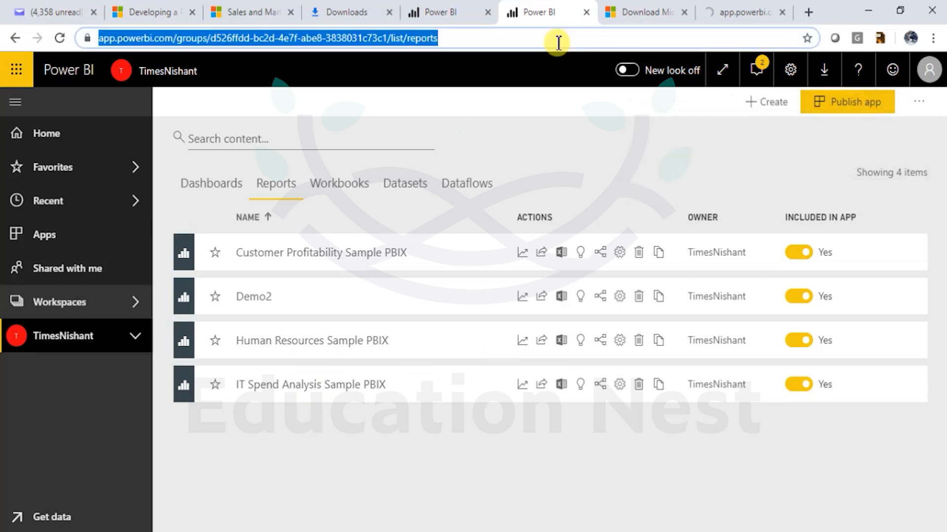
key("Return")
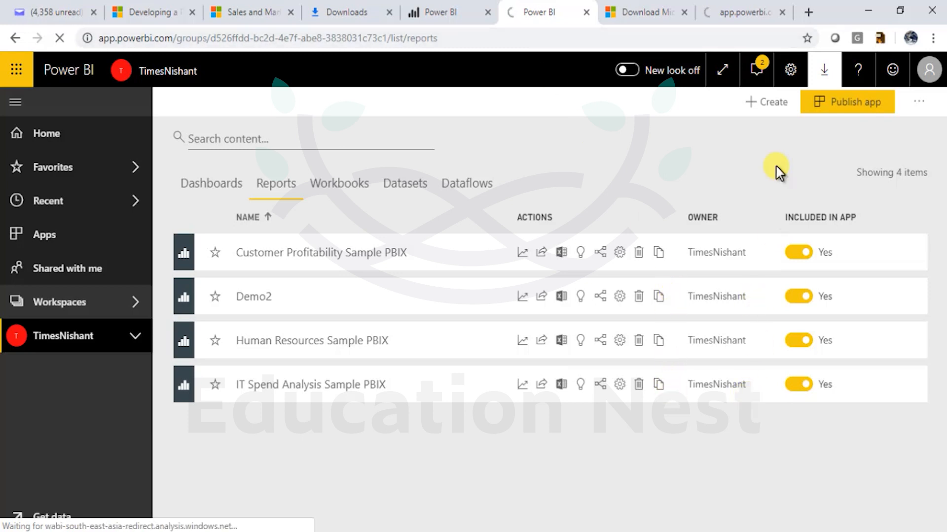
- Close the failed report tab and open IT Spend Analysis Sample PBIX from the Reports list
left_click(742, 13)
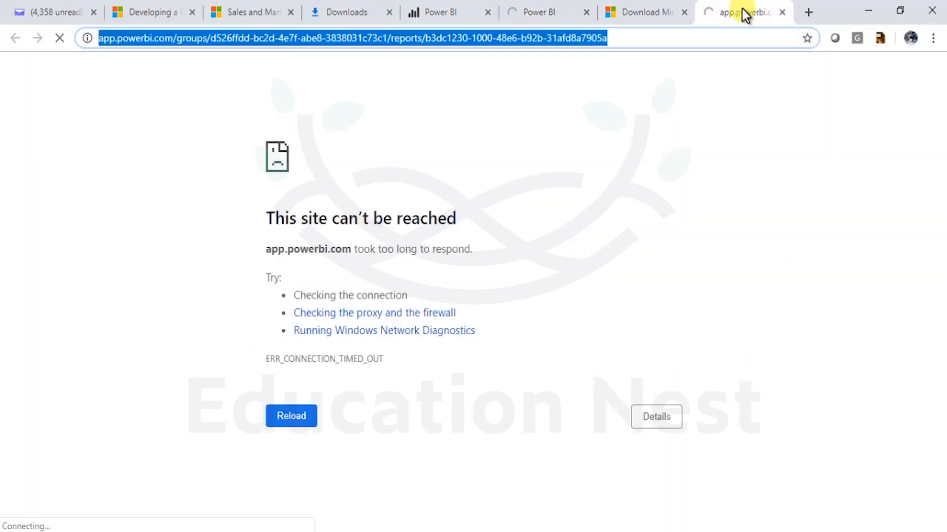
left_click(782, 11)
left_click(589, 11)
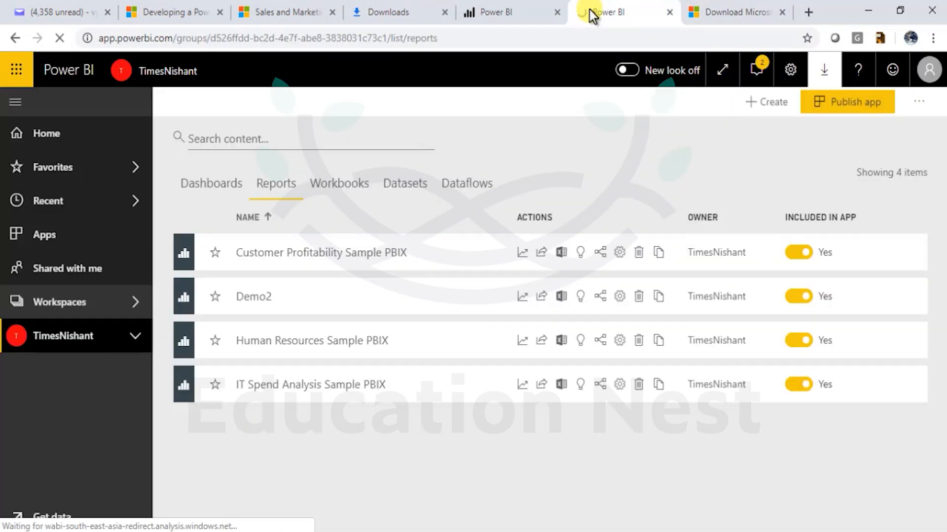
left_click(316, 387)
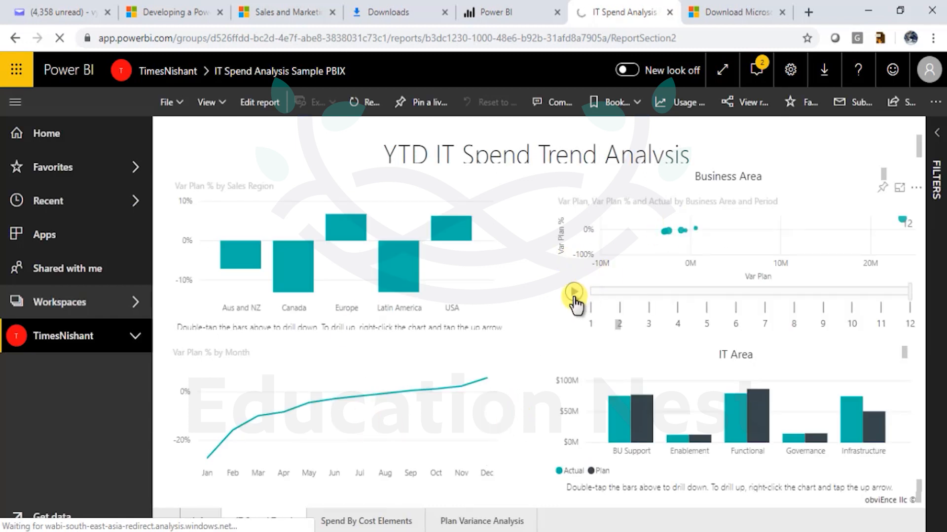
- Play the Business Area chart animation, reopen the IT Spend report, and start pinning IT Area
left_click(575, 293)
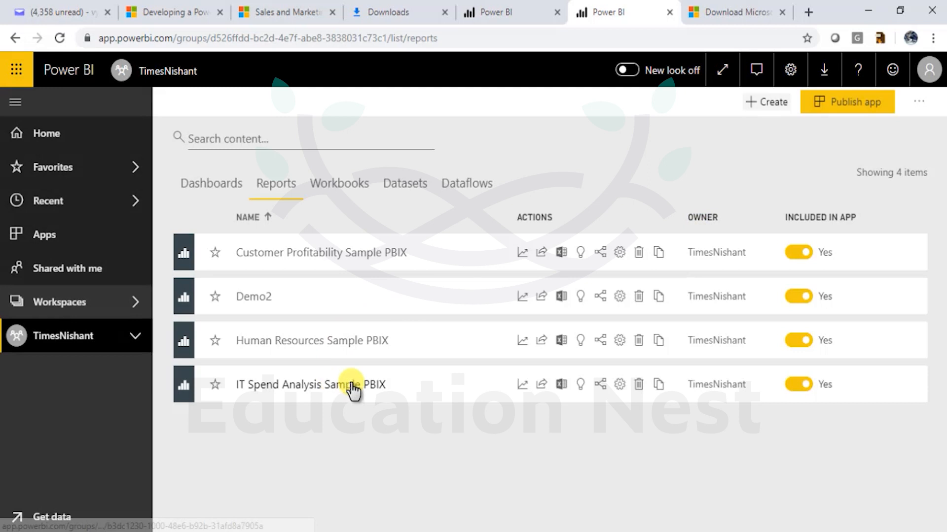
left_click(353, 385)
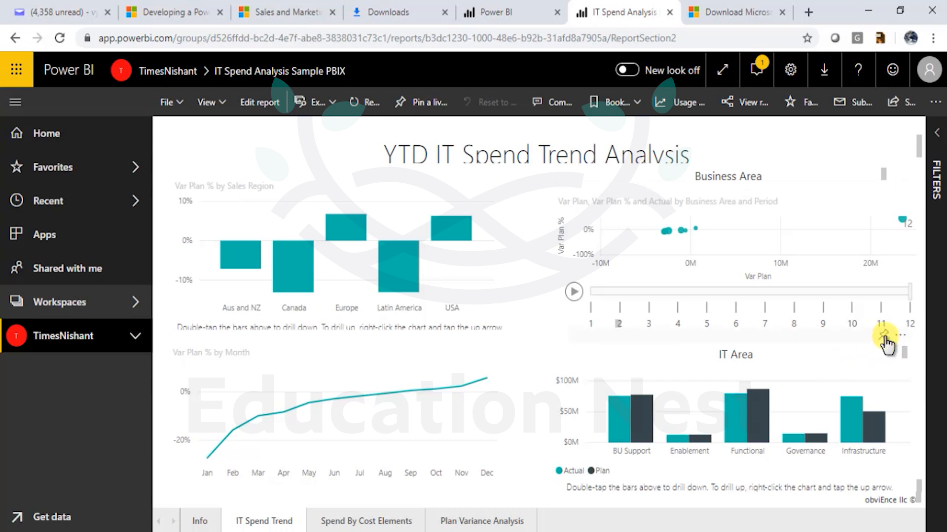
left_click(883, 336)
- Pin the IT Area visual to the existing Dashboard Sample
left_click(561, 334)
left_click(561, 334)
left_click(602, 387)
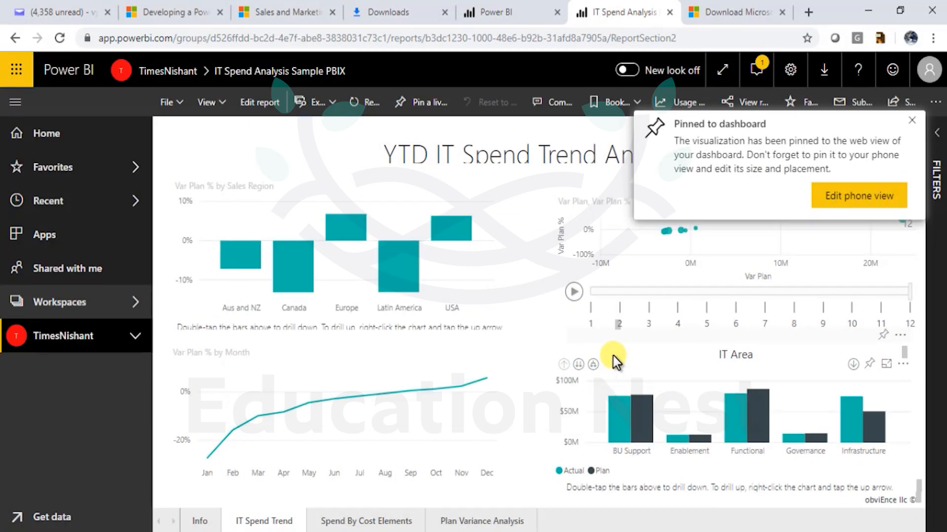
- Add and then remove the IT Area tile in the phone layout, then return to the report
left_click(844, 198)
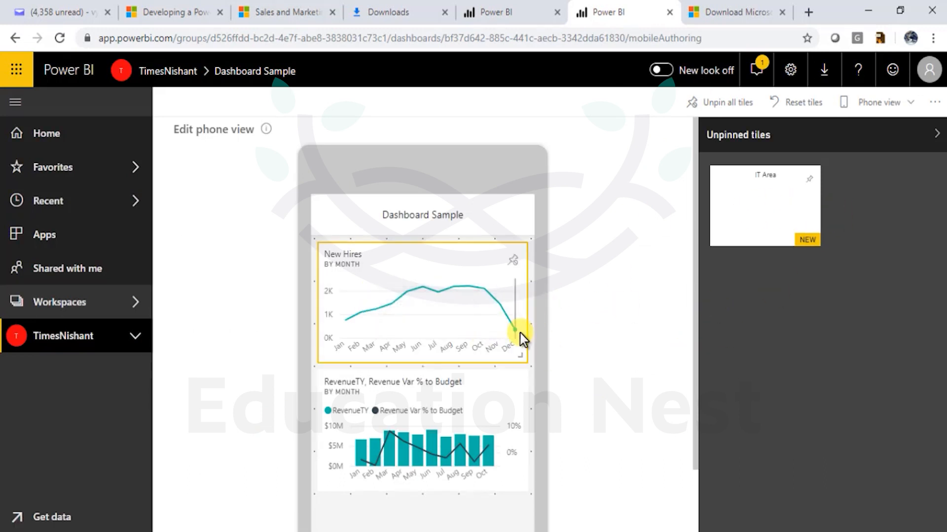
scroll(522, 335, "down", 3)
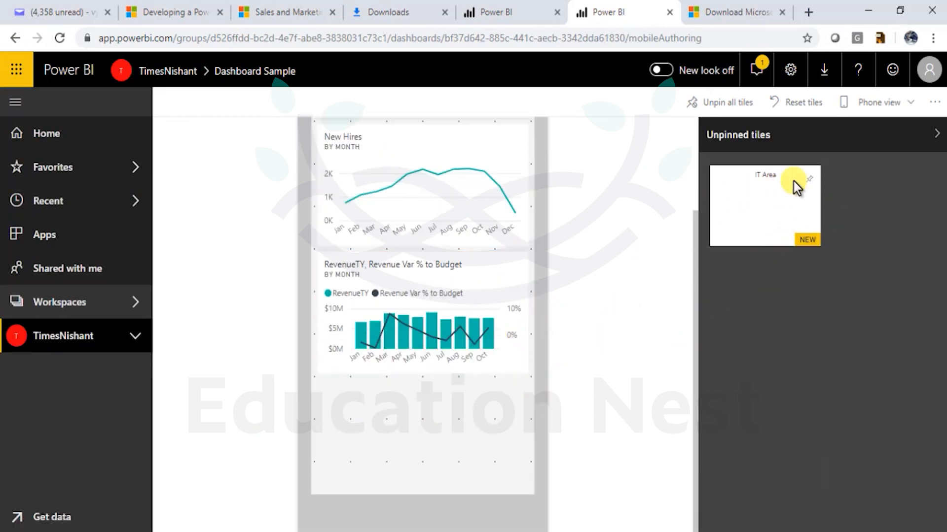
left_click(809, 179)
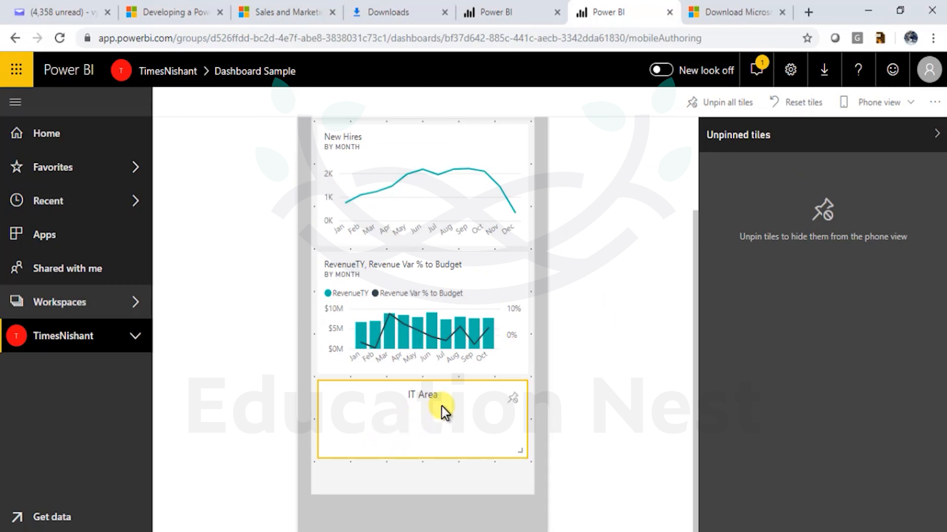
left_click(513, 398)
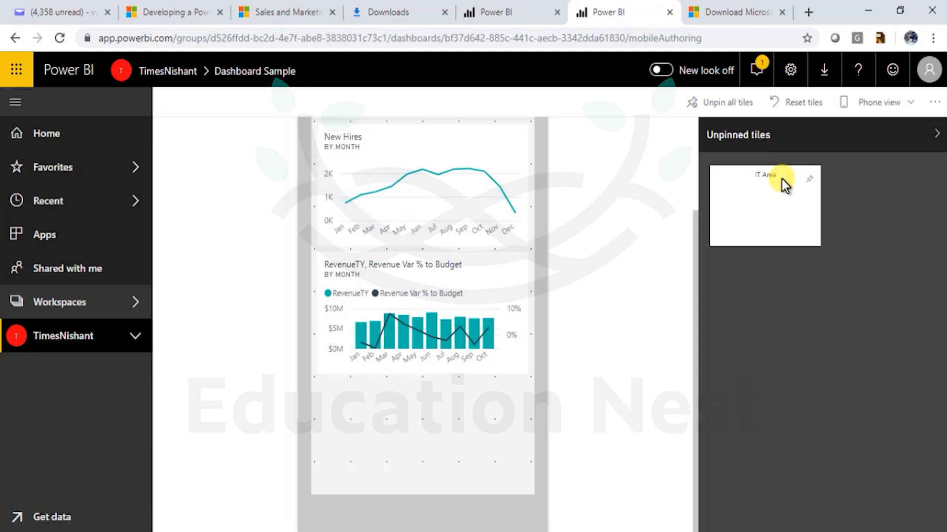
right_click(788, 180)
key("Escape")
left_click(13, 40)
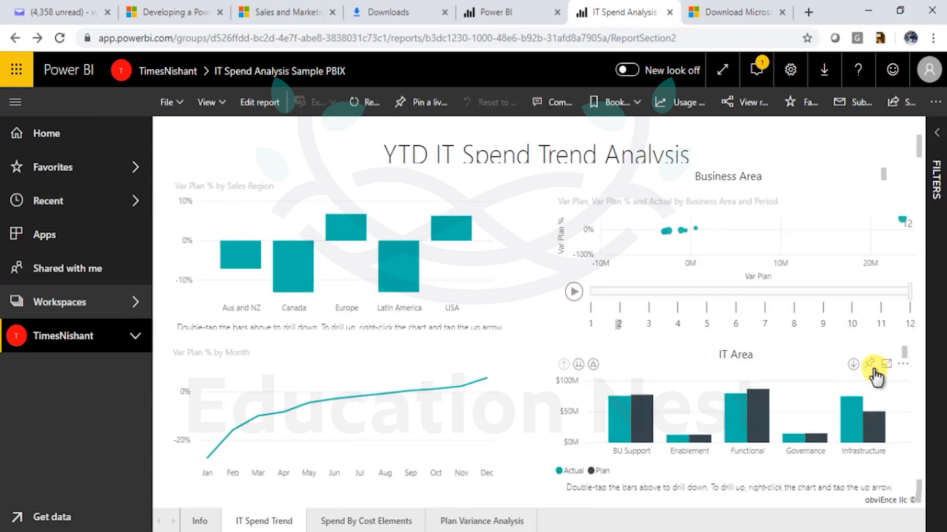
- Pin the Actual, Plan chart to Dashboard Sample and add it and IT Area to the phone layout
left_click(869, 364)
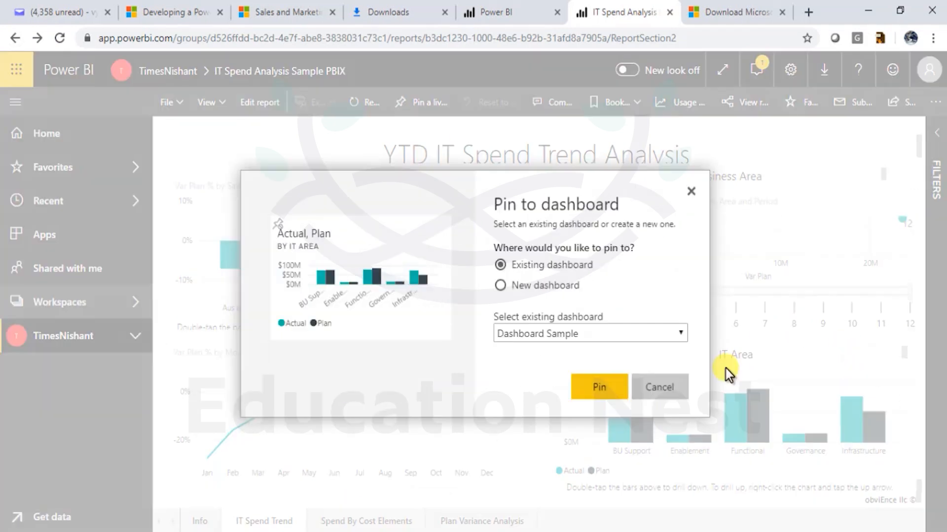
left_click(600, 388)
left_click(811, 197)
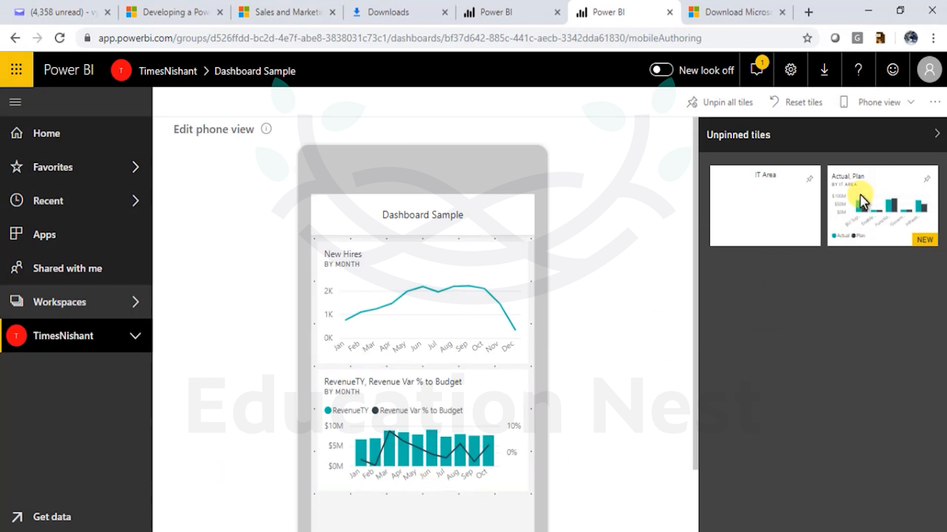
left_click(929, 181)
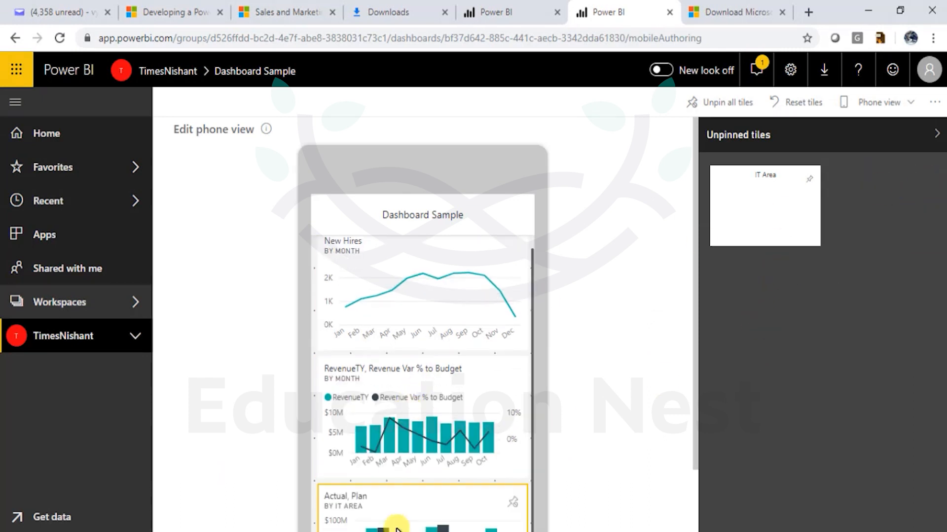
left_click(810, 182)
- Switch Dashboard Sample back to Web view
scroll(506, 387, "down", 4)
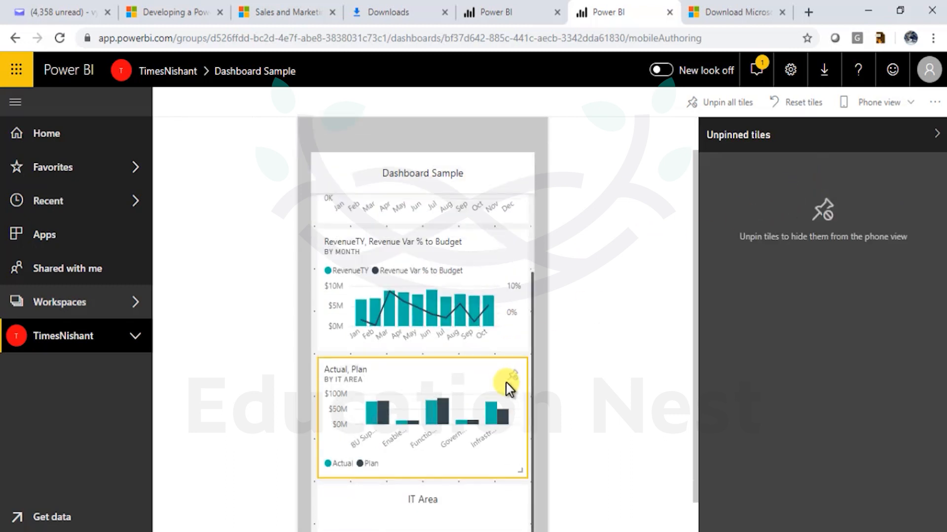
left_click(870, 102)
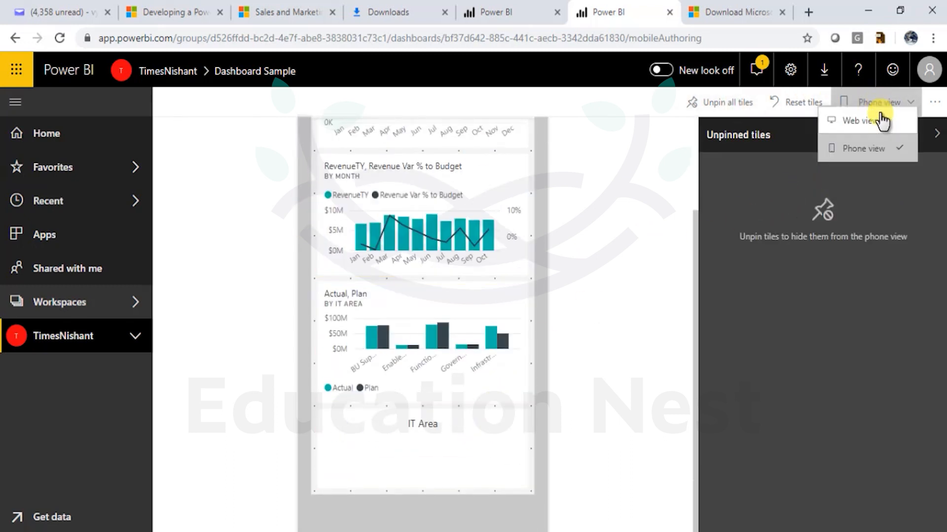
left_click(877, 123)
- Delete the IT Area tile from Dashboard Sample
scroll(564, 332, "down", 3)
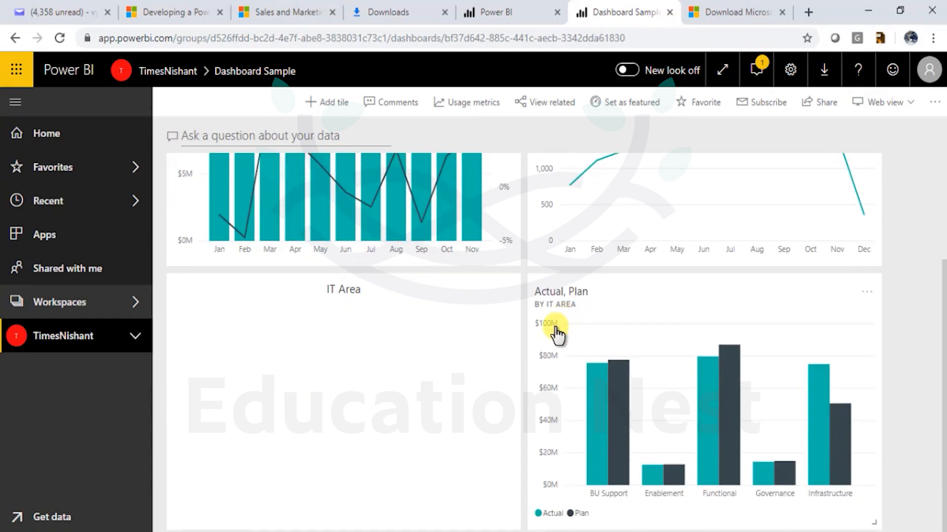
left_click(504, 293)
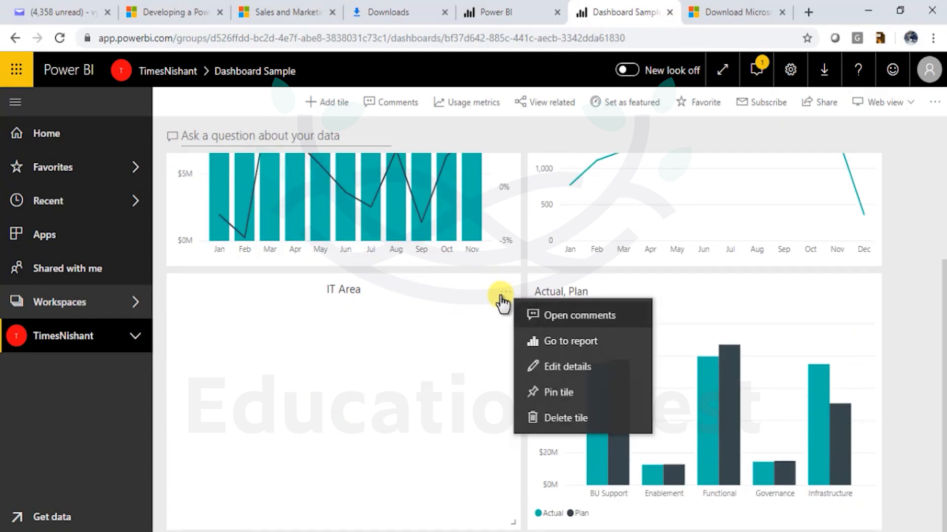
left_click(560, 419)
- Return from phone layout to Web view and drag the RevenueTY tile taller
left_click(860, 181)
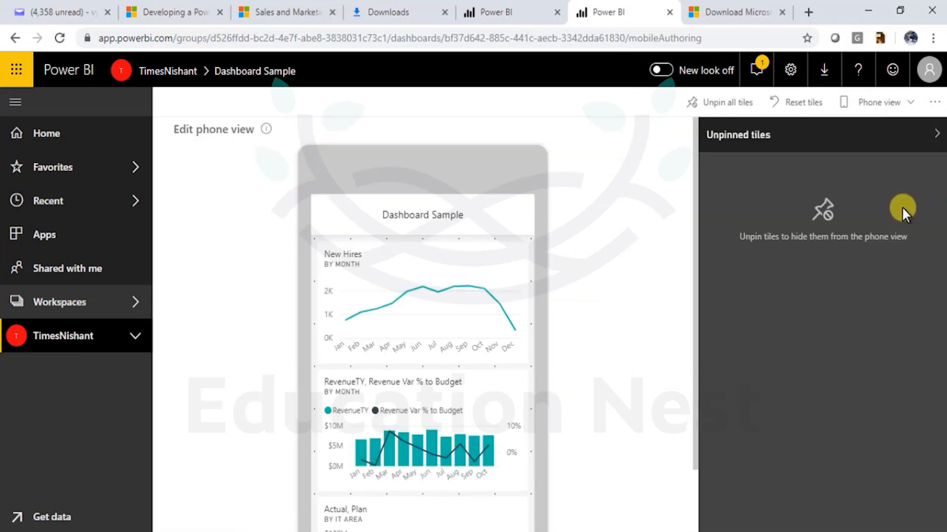
scroll(539, 375, "down", 3)
scroll(513, 305, "up", 3)
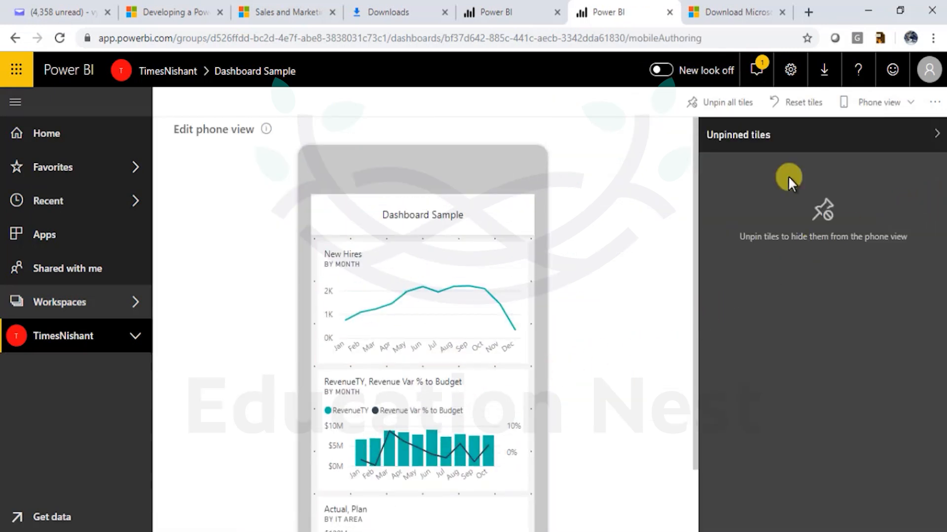
left_click(878, 102)
left_click(864, 119)
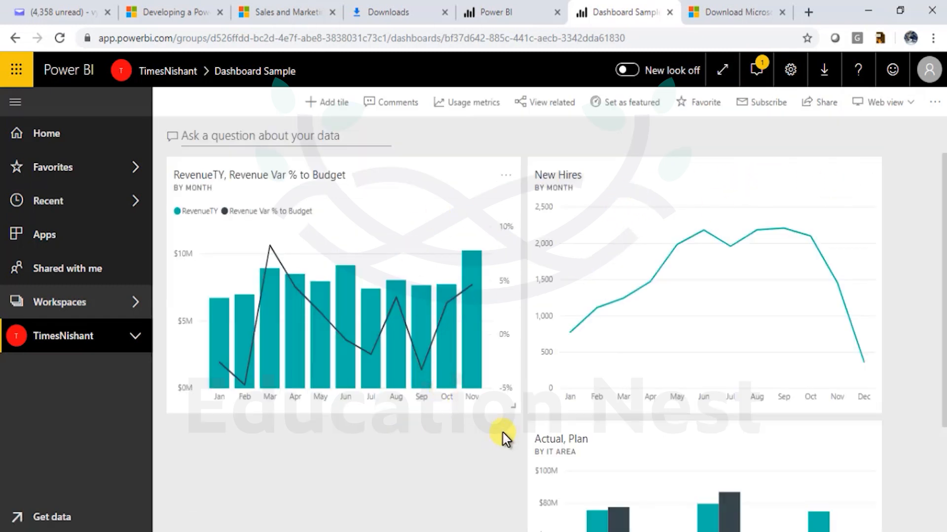
left_click_drag(513, 397, 513, 530)
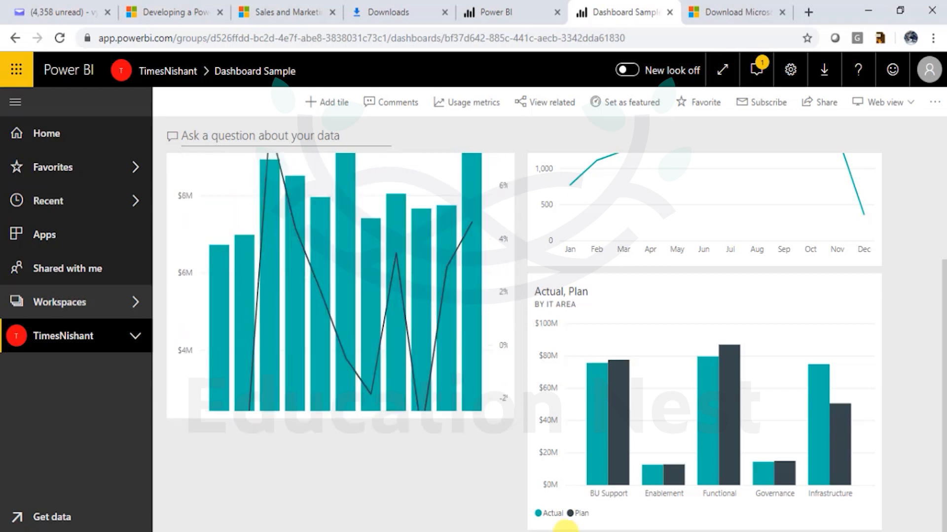
scroll(545, 444, "up", 3)
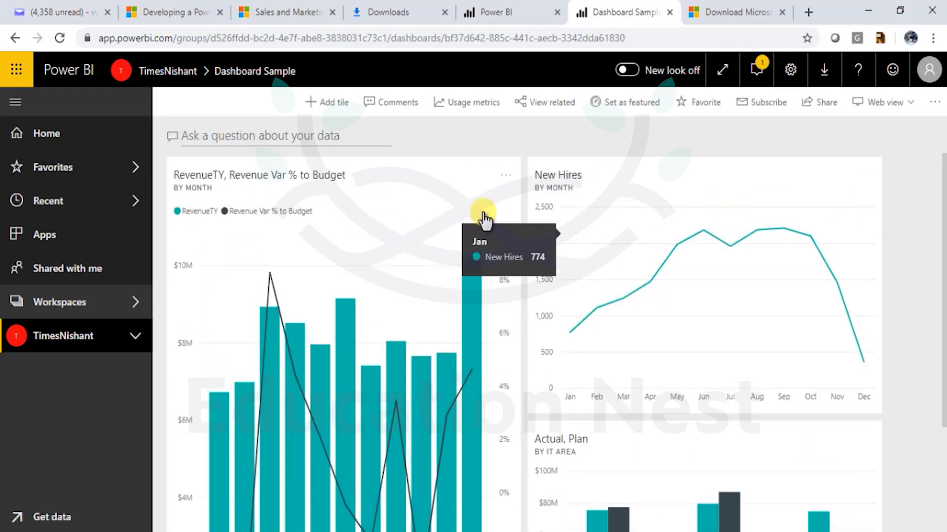
- Ask Q&A for 'maximum bad hire', exit Q&A, then open the New Hires tile's report
left_click(298, 137)
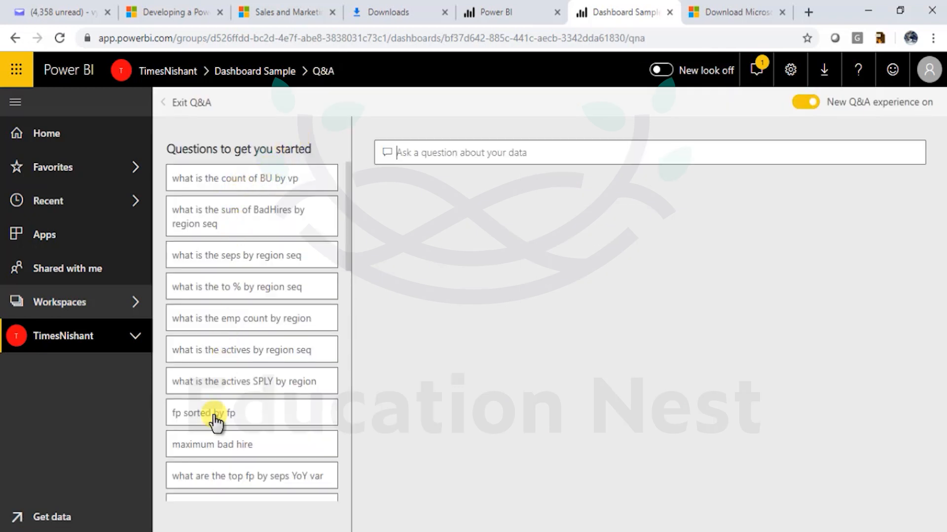
left_click(226, 437)
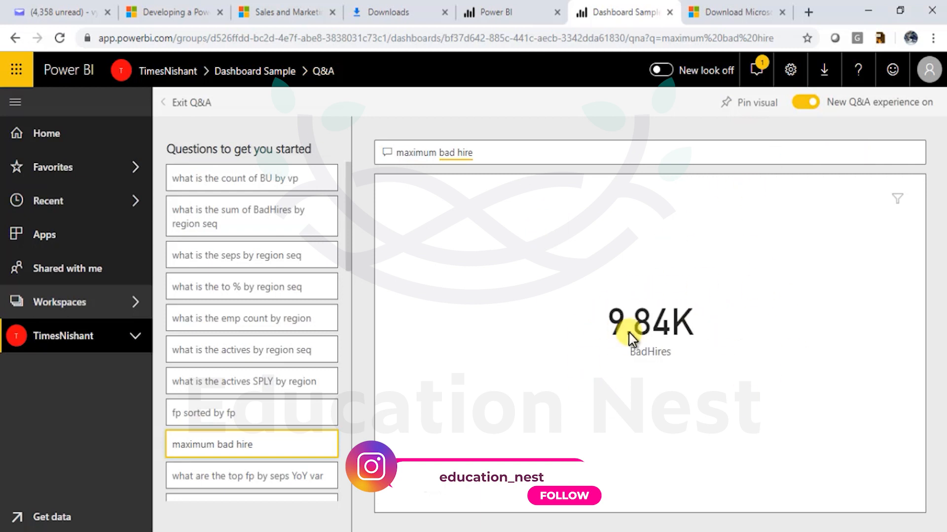
left_click(175, 102)
left_click(593, 201)
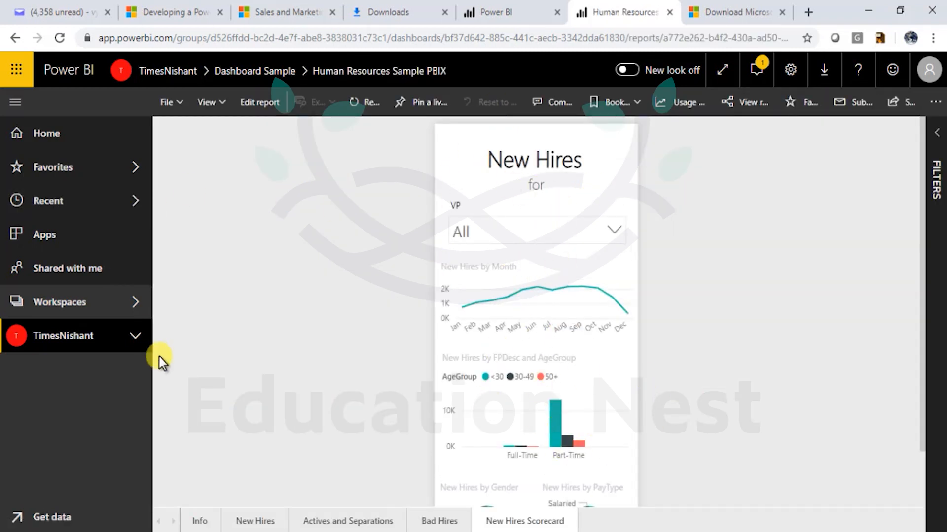
left_click(98, 303)
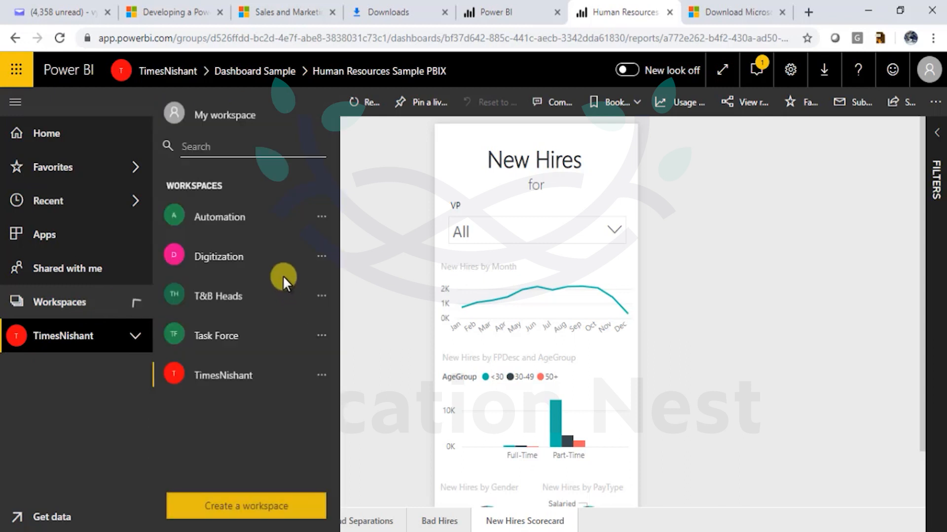
left_click(270, 378)
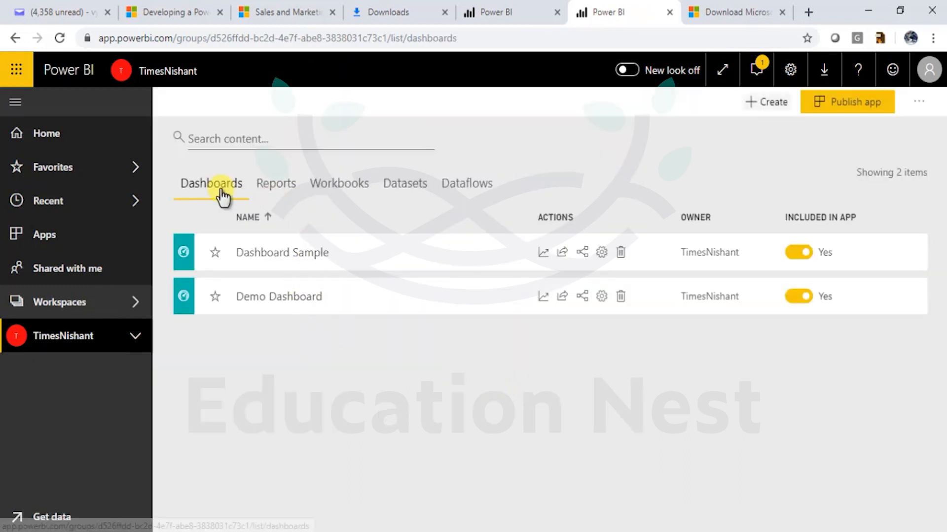
left_click(283, 257)
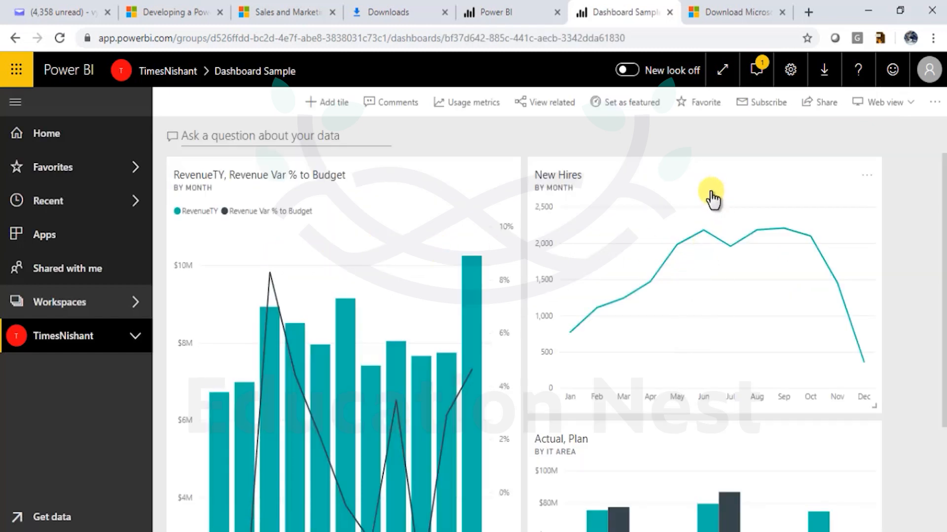
mouse_move(682, 258)
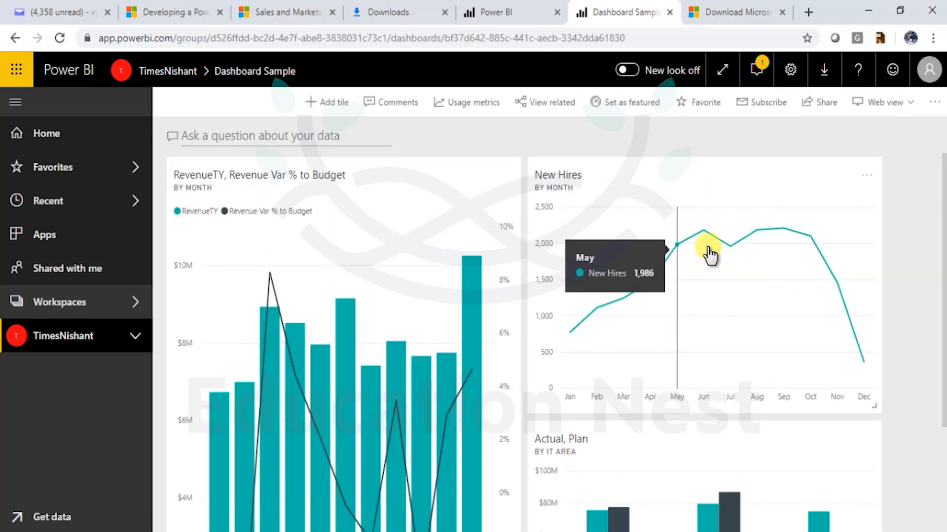
left_click(741, 195)
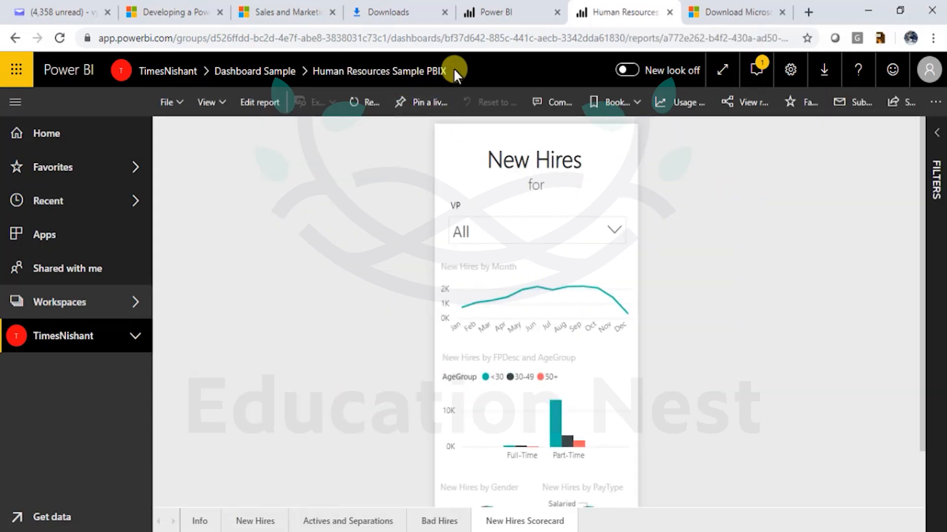
left_click_drag(455, 75, 312, 84)
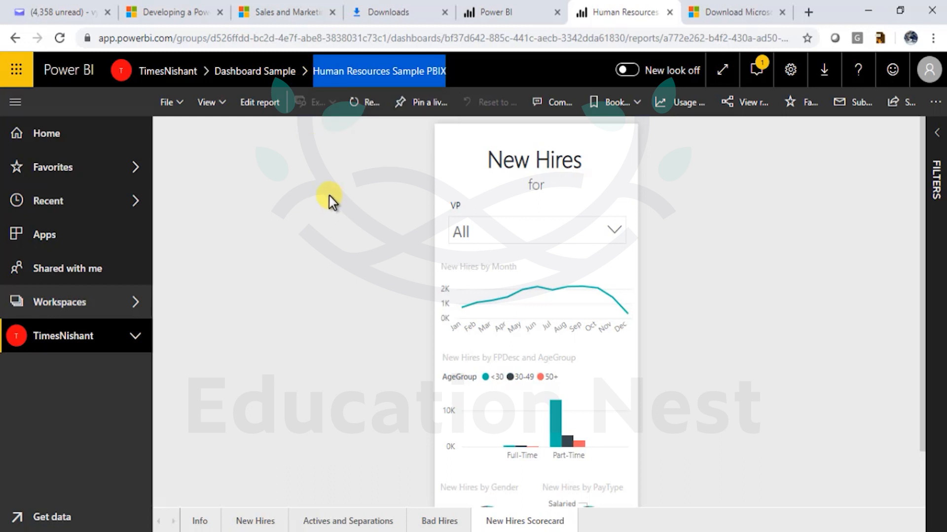
left_click(578, 239)
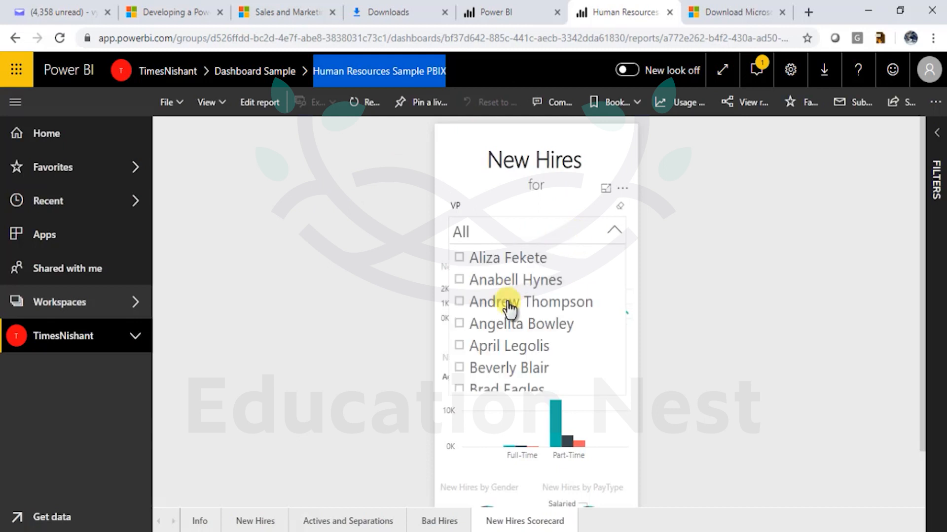
left_click(843, 337)
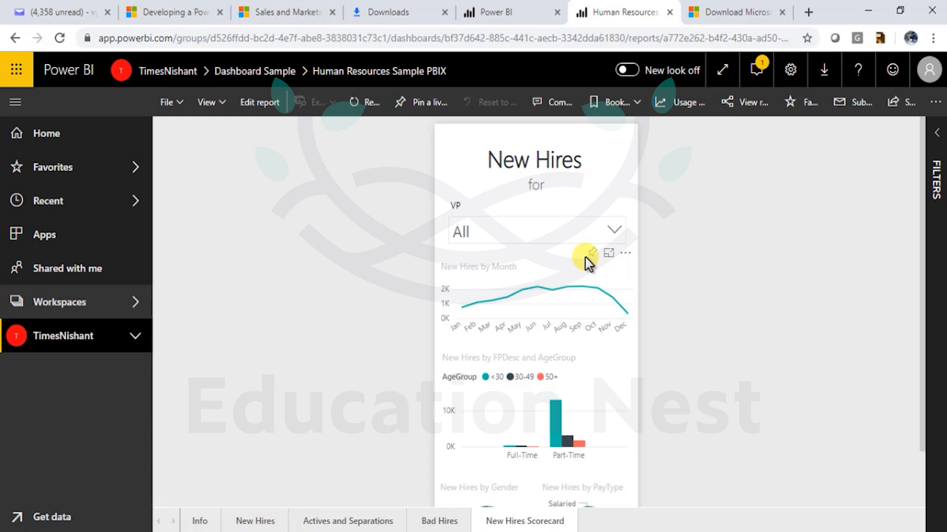
- Open and dismiss the notifications and settings panels
left_click(756, 71)
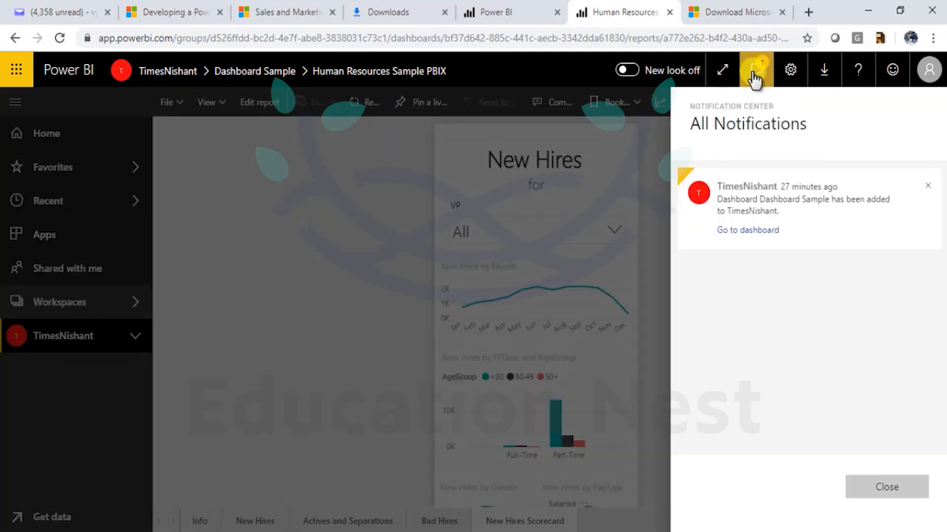
left_click(789, 71)
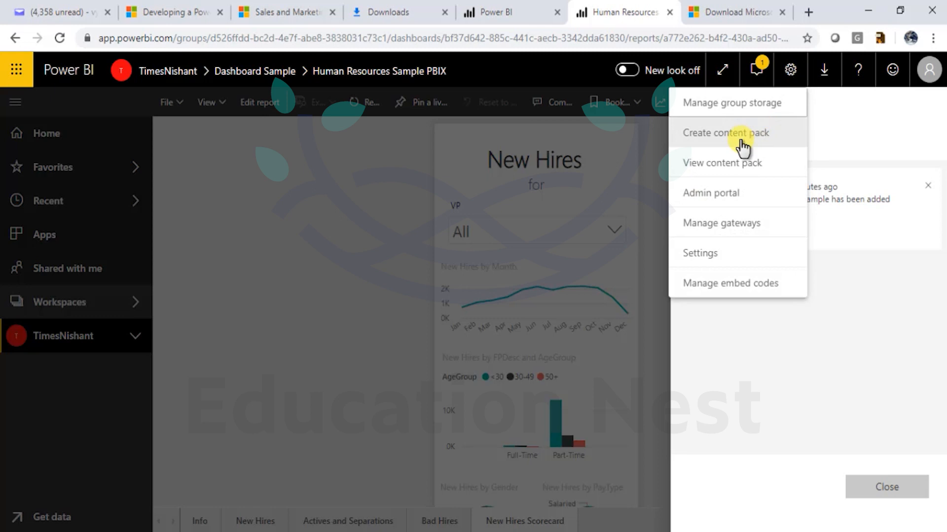
left_click(306, 226)
left_click(44, 341)
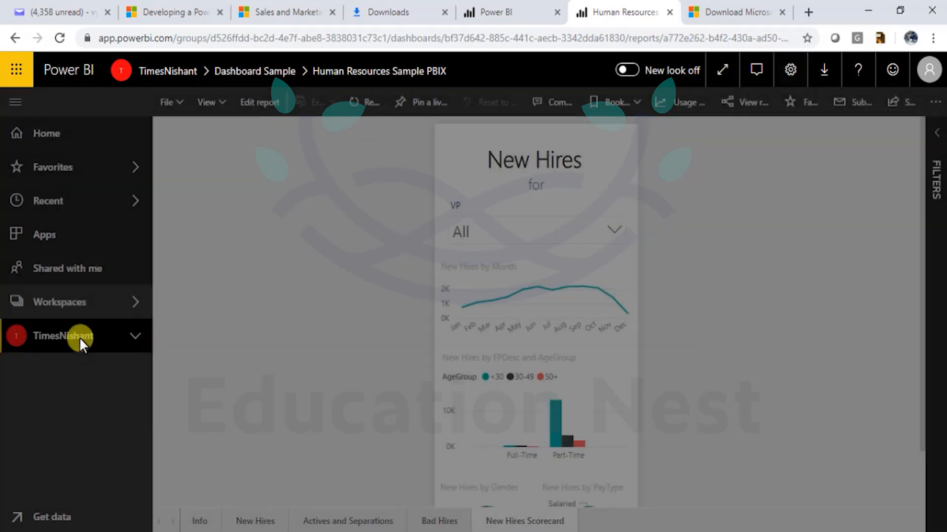
- Go to the workspace's dashboards list and choose Create content pack from Settings
left_click(101, 305)
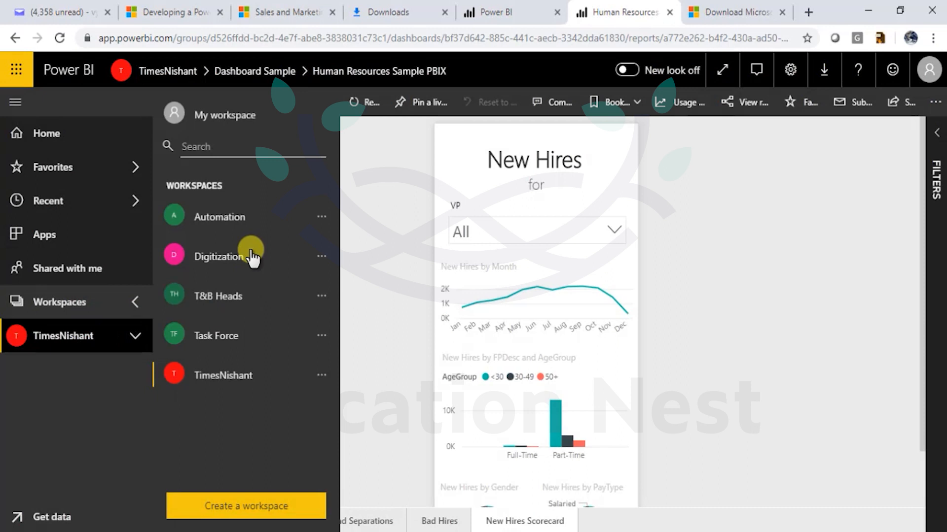
left_click(247, 379)
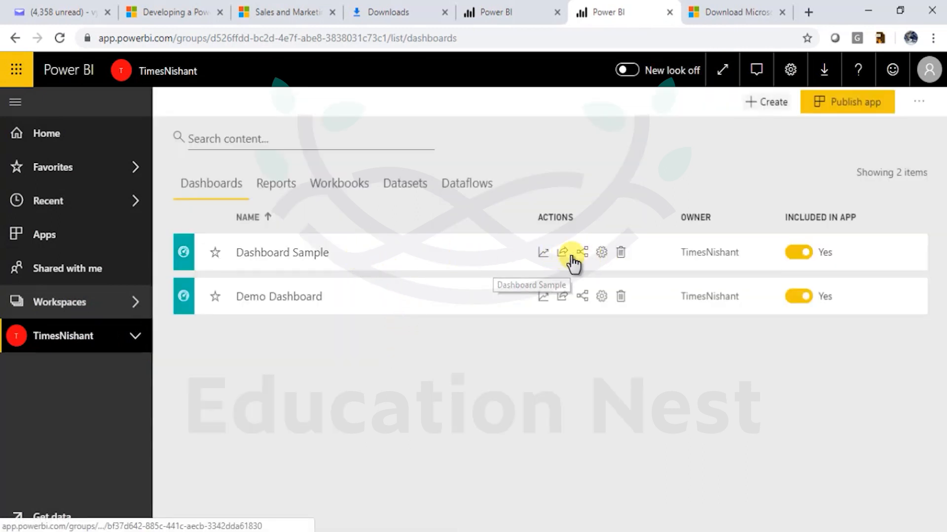
left_click(601, 252)
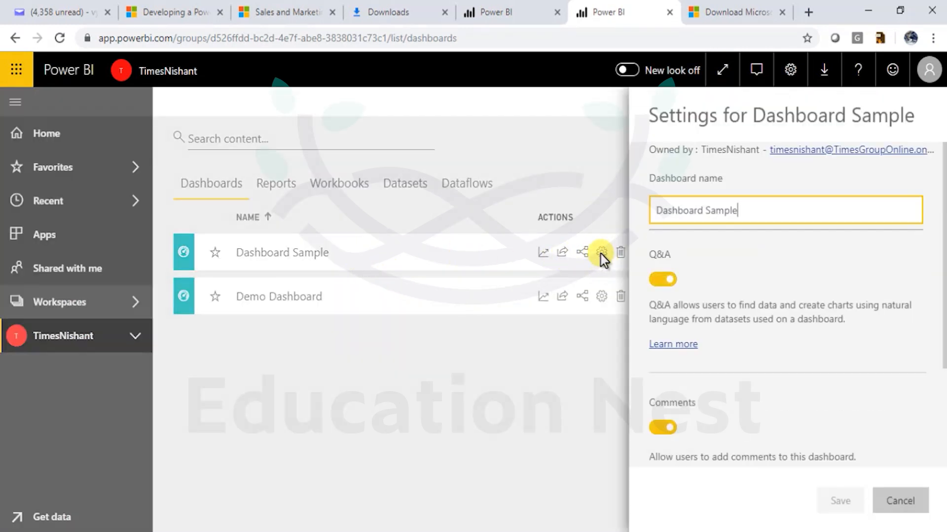
left_click(548, 400)
left_click(790, 70)
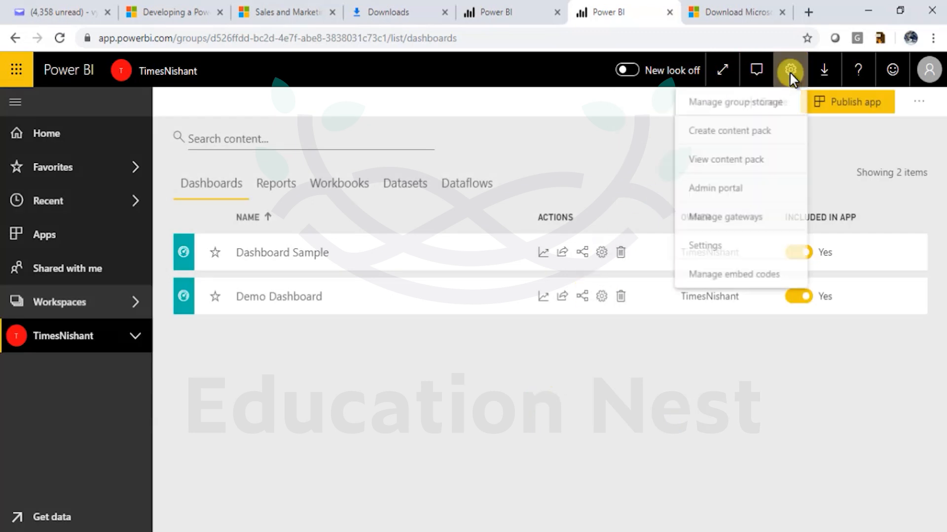
left_click(750, 141)
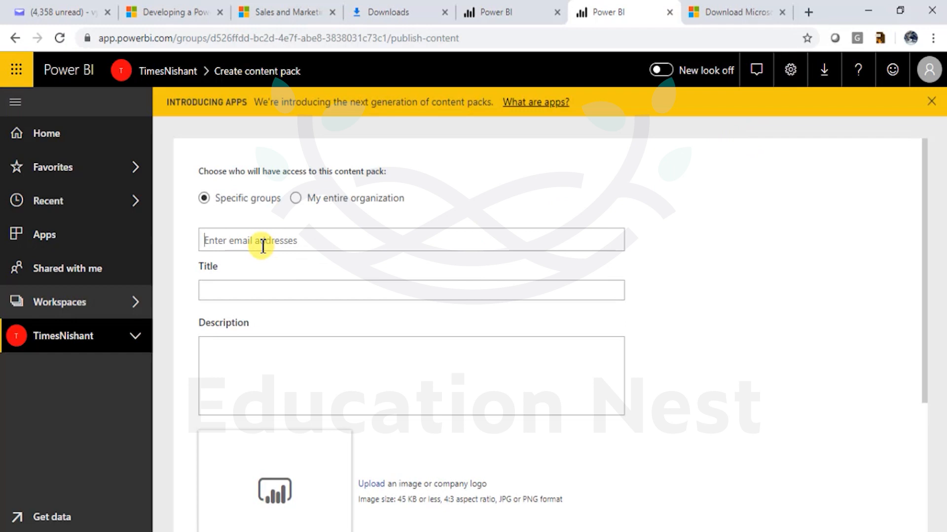
- Grant one specific user access to the content pack, replacing a wrongly added contact
type("n")
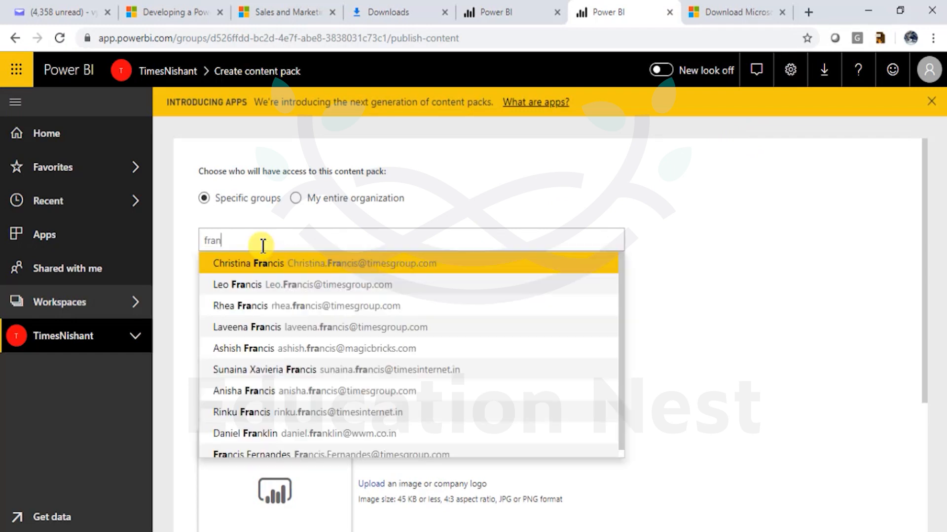
type("cis.")
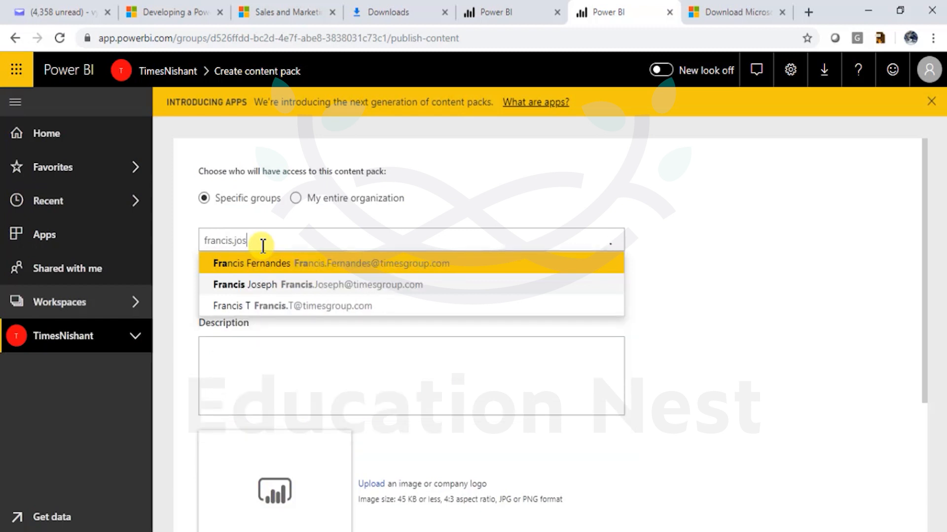
type("jos")
left_click(320, 268)
left_click(260, 290)
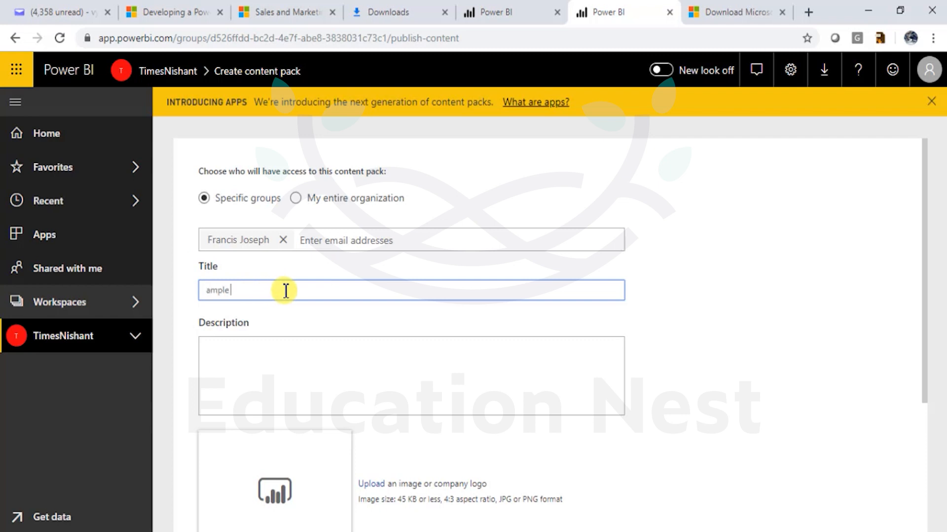
left_click(283, 239)
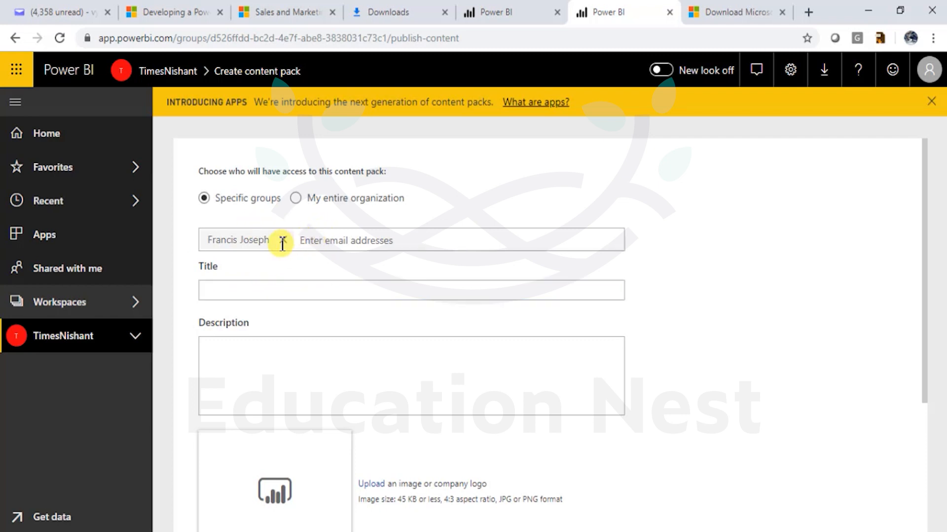
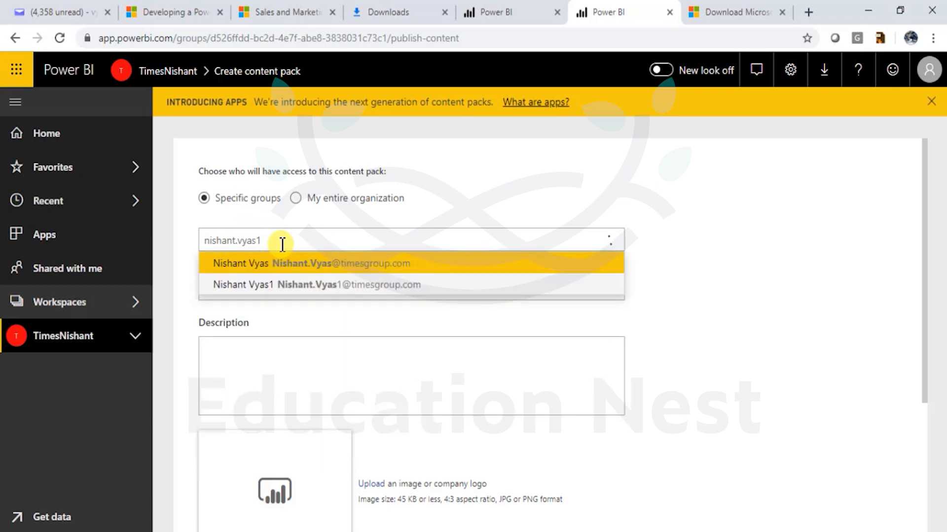
left_click(283, 261)
- Title the content pack 'Sample' and describe it as 'Sample for consumption'
left_click(253, 293)
type("Sample")
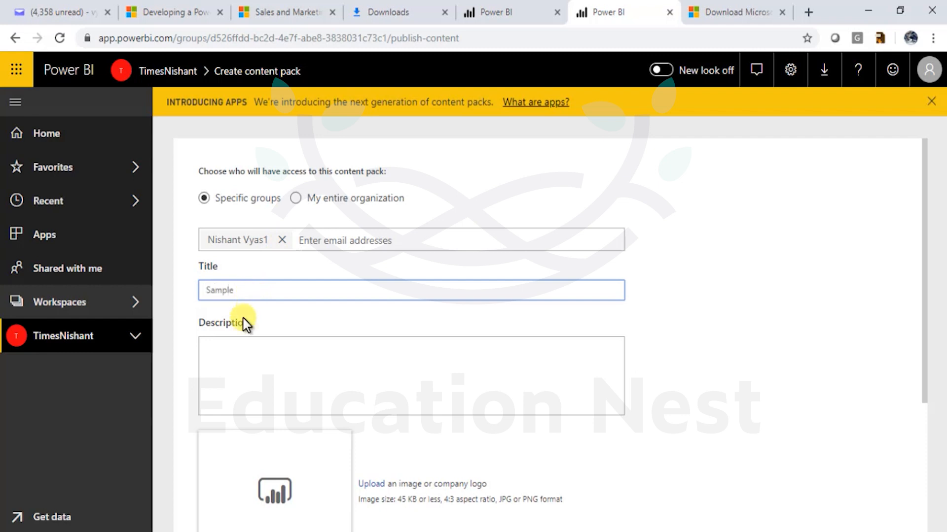
scroll(247, 326, "down", 3)
left_click(269, 206)
type("Sample for consumption")
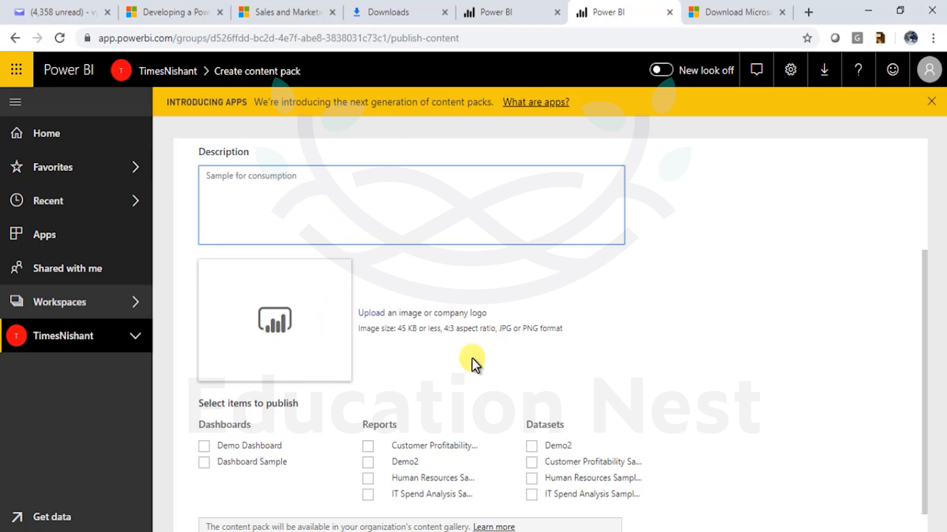
- Select Dashboard Sample, with its linked reports and datasets, and publish the content pack
left_click(260, 463)
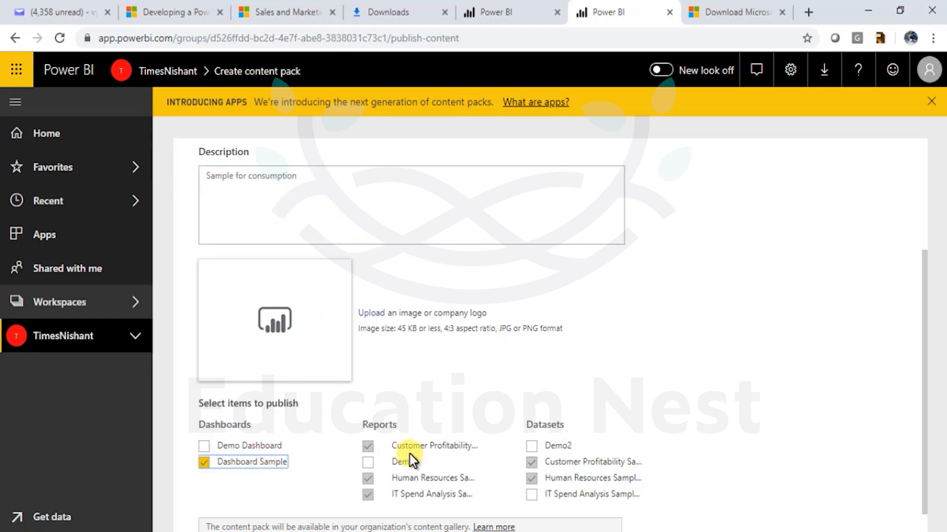
scroll(685, 456, "down", 1)
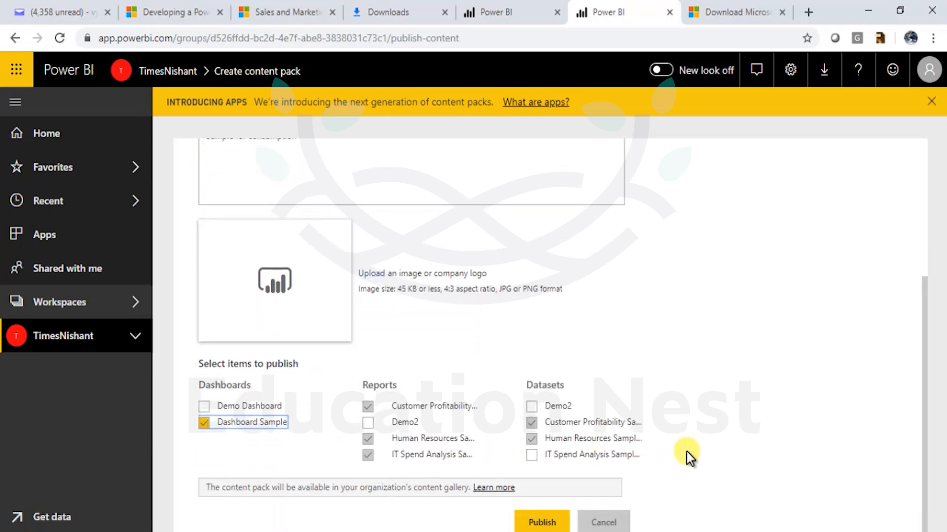
left_click(568, 441)
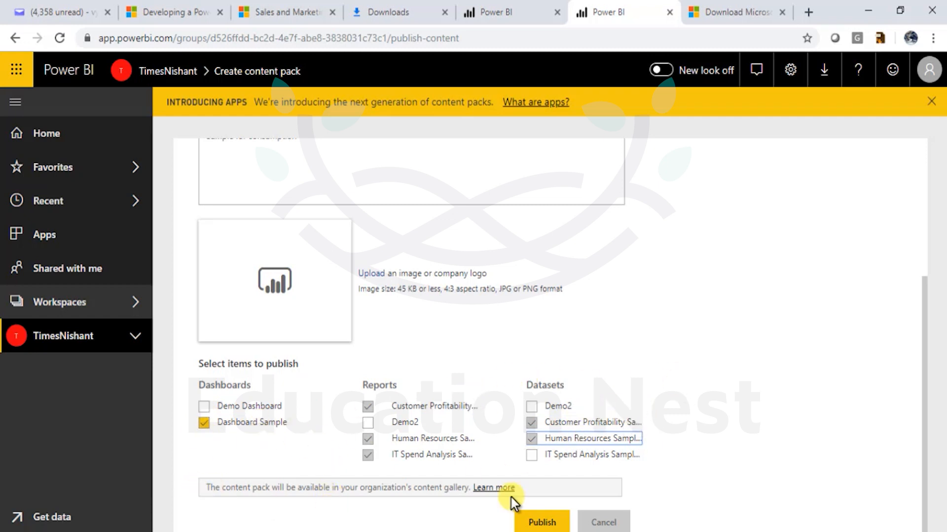
scroll(616, 376, "up", 4)
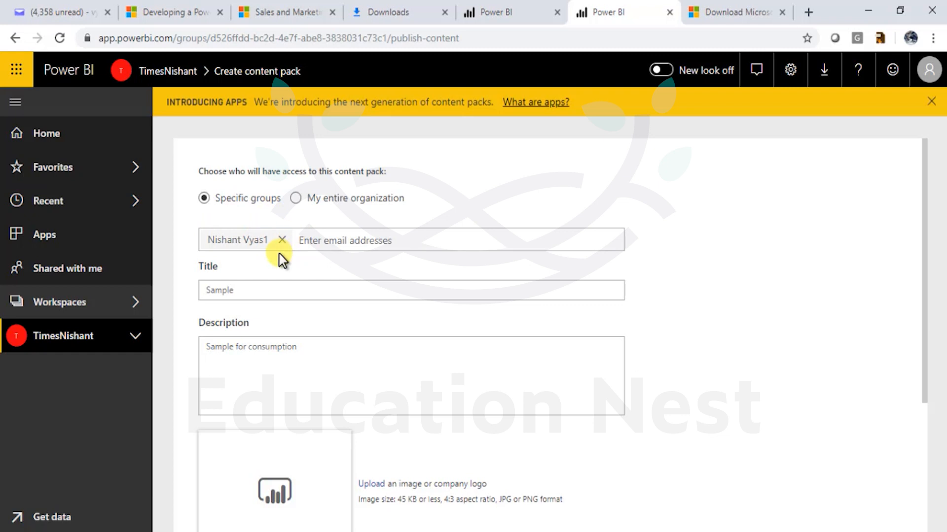
scroll(416, 391, "down", 4)
left_click(537, 522)
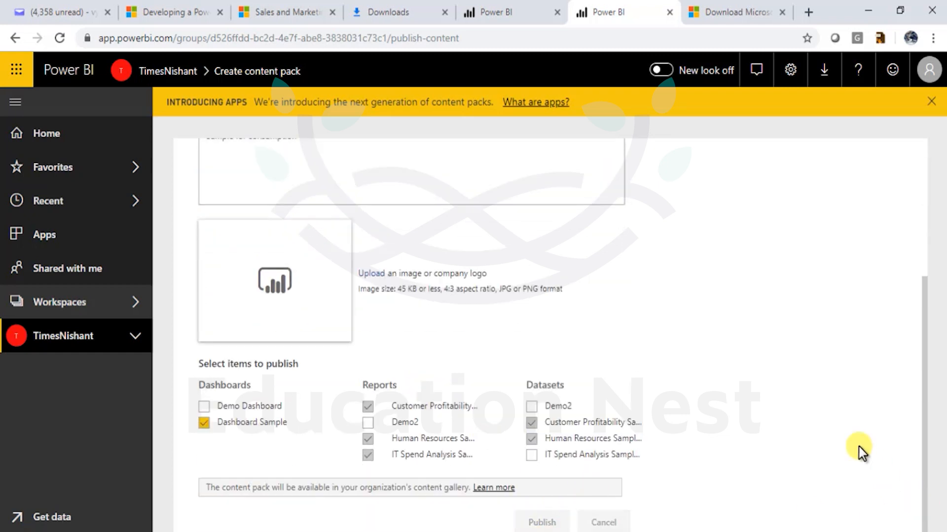
- Retry publishing the content pack twice, closing the 'Failed to publish Organizational Apps' error each time
left_click_drag(422, 283, 680, 327)
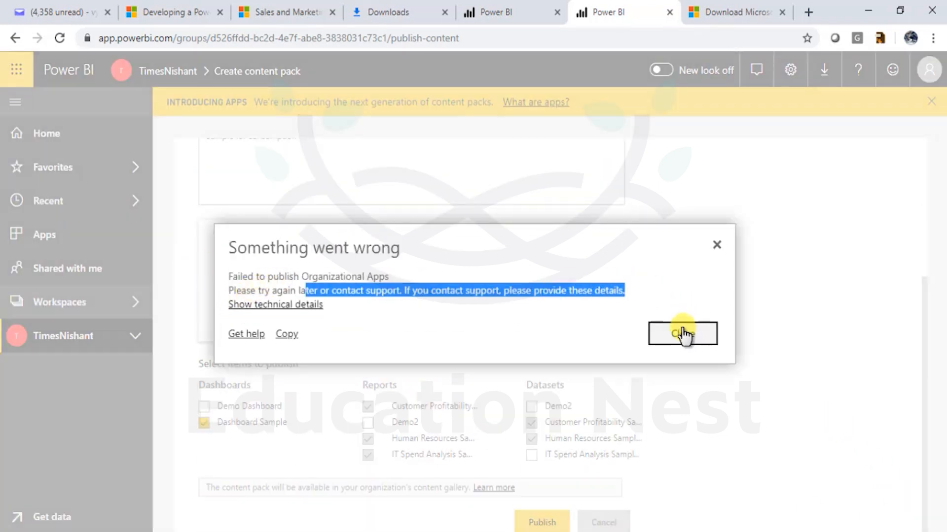
left_click(682, 333)
left_click(537, 521)
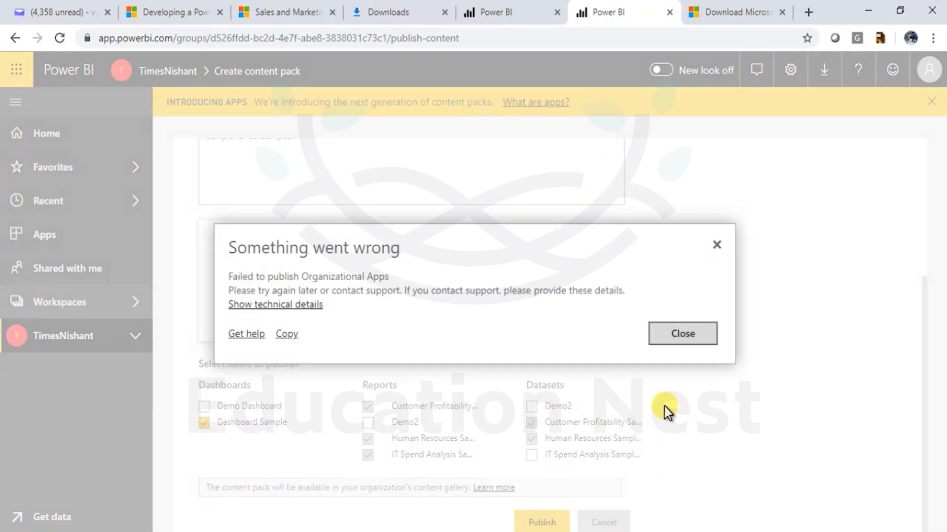
left_click(701, 334)
left_click_drag(213, 422, 503, 486)
left_click(541, 521)
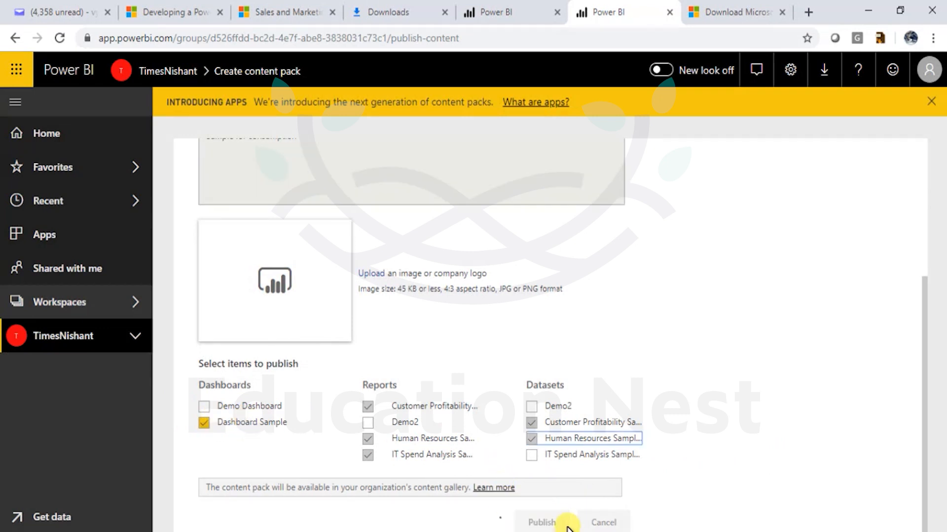
left_click(716, 243)
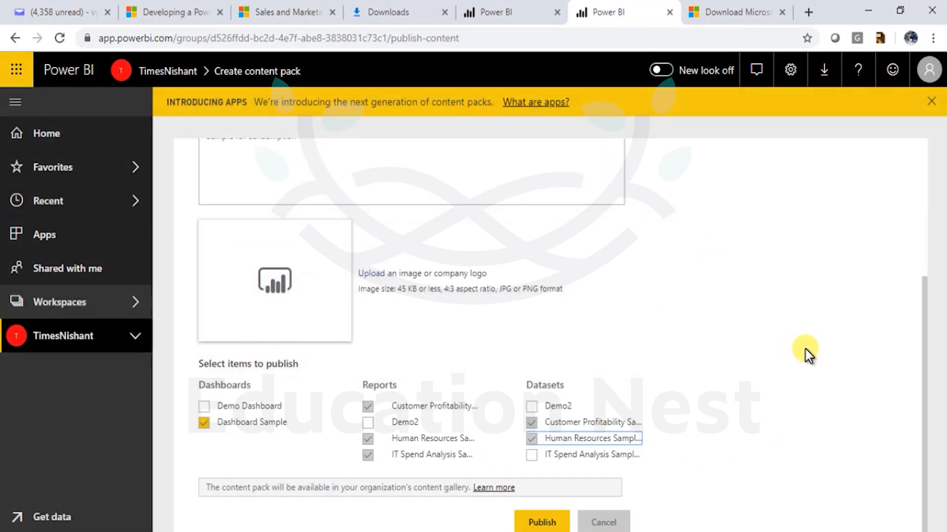
scroll(784, 364, "up", 5)
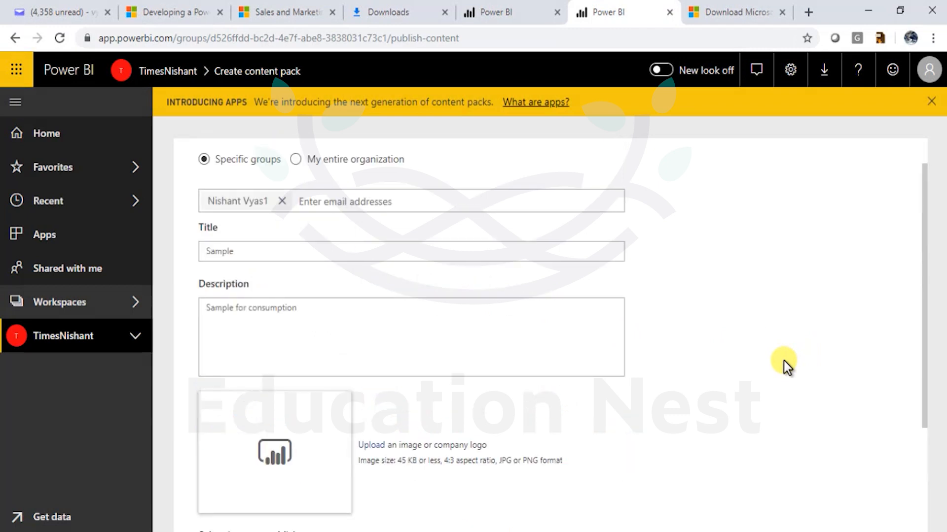
scroll(753, 359, "down", 5)
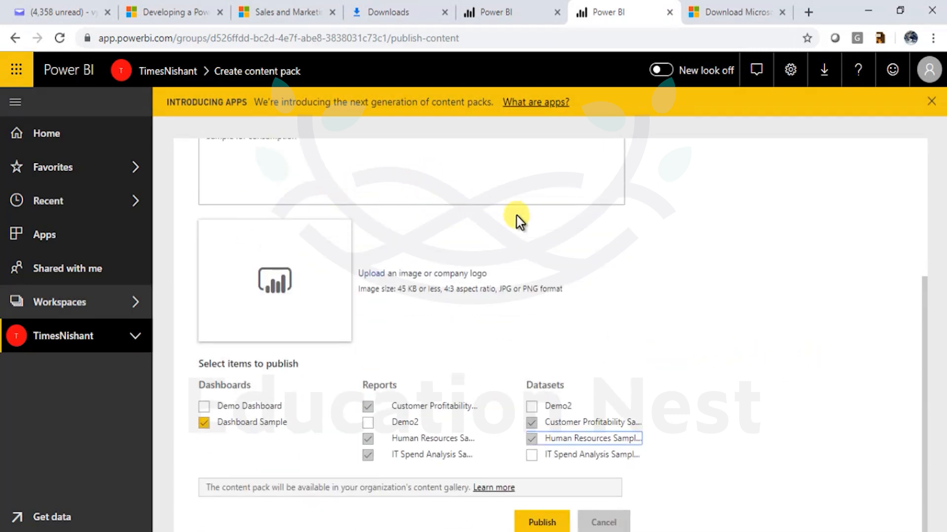
- Glance at the What are apps? help, then show the TimesNishant workspace's dashboard list
left_click(542, 104)
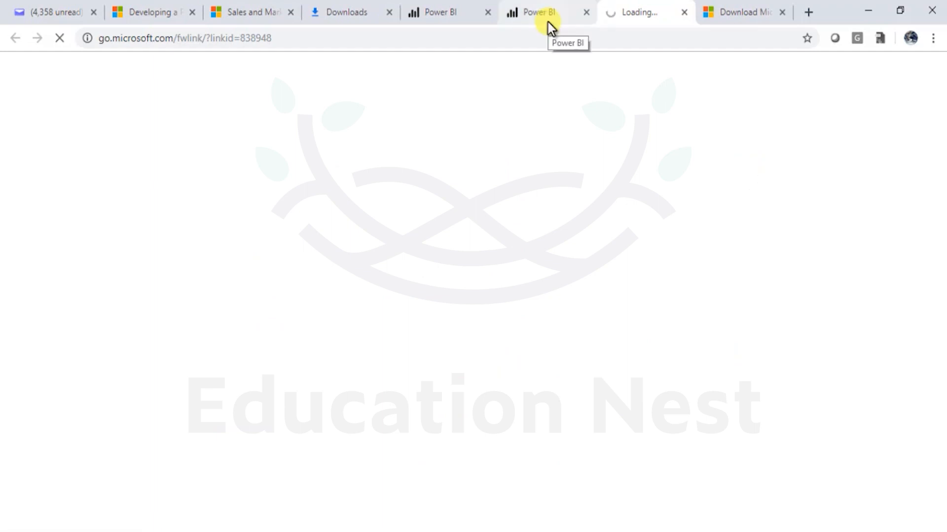
left_click(547, 20)
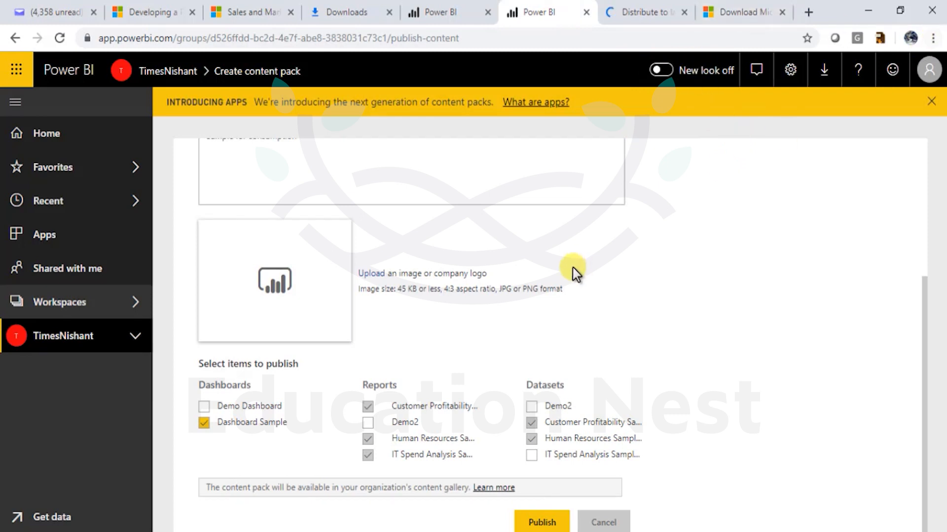
scroll(572, 273, "up", 5)
left_click(119, 339)
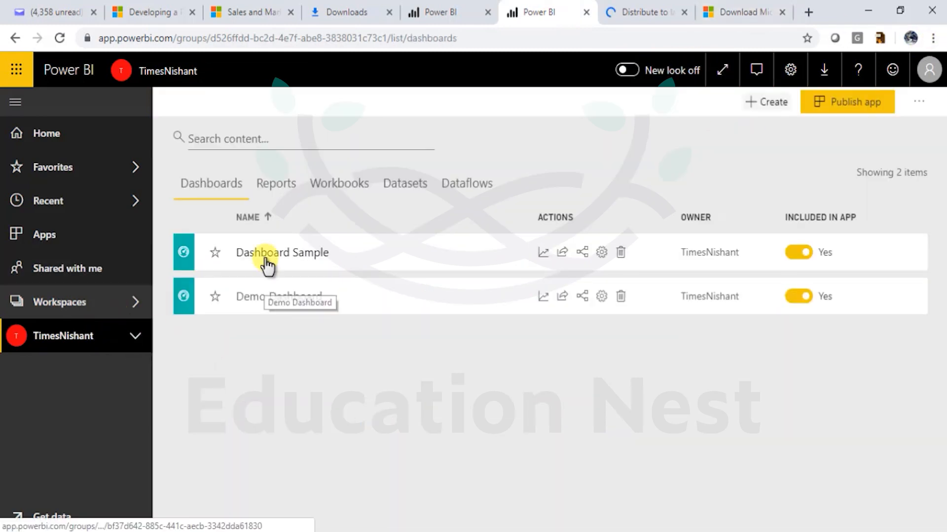
- Switch Dashboard Sample from Web view to Phone view to edit its phone layout
left_click(256, 250)
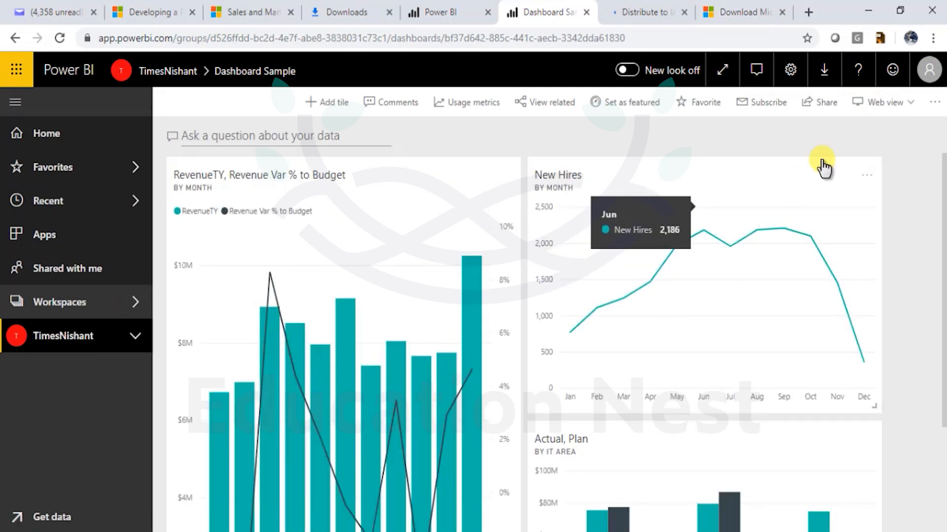
left_click(883, 104)
left_click(902, 148)
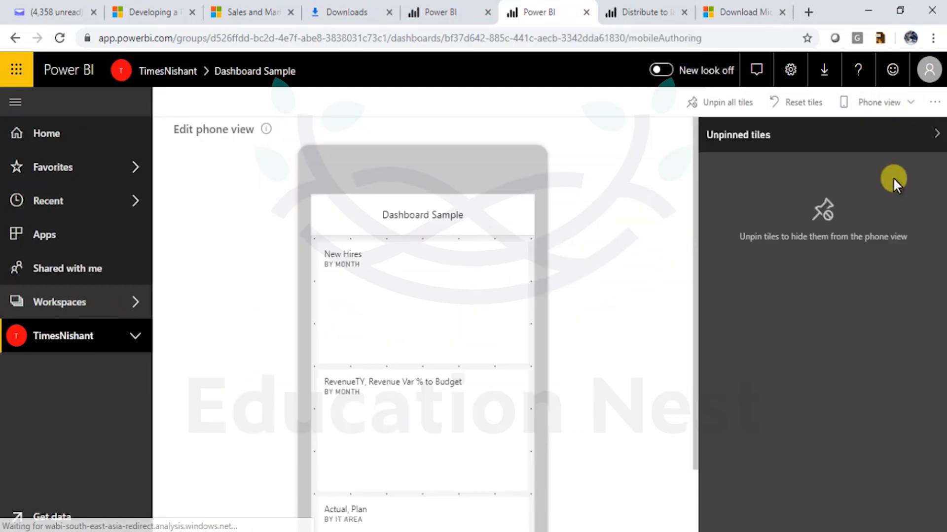
scroll(404, 422, "down", 1)
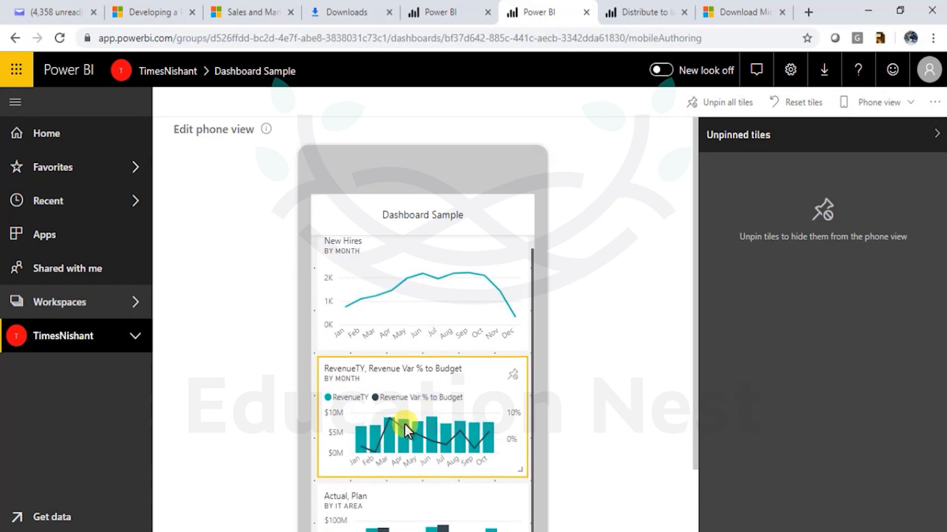
scroll(439, 399, "down", 2)
scroll(424, 424, "up", 3)
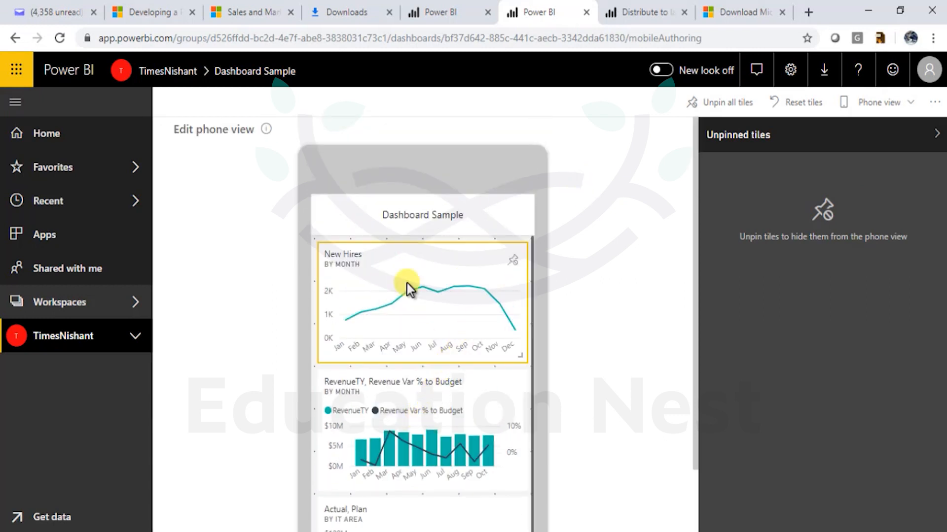
mouse_move(407, 292)
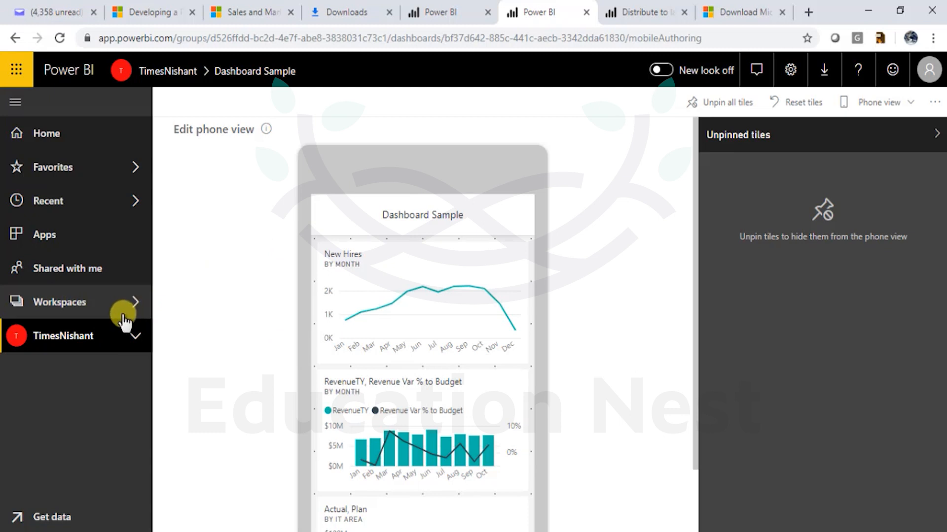
- Go back to the TimesNishant workspace from Workspaces and select Demo Dashboard
left_click(134, 305)
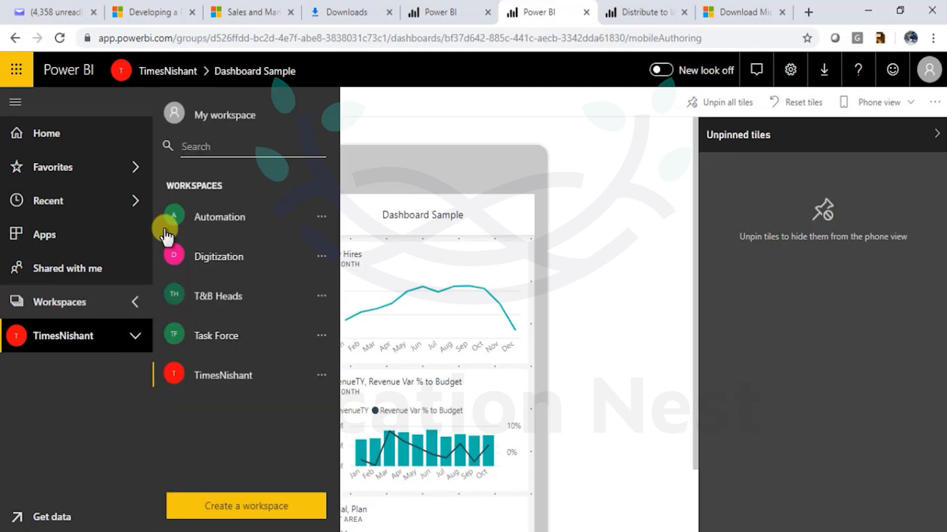
left_click(224, 375)
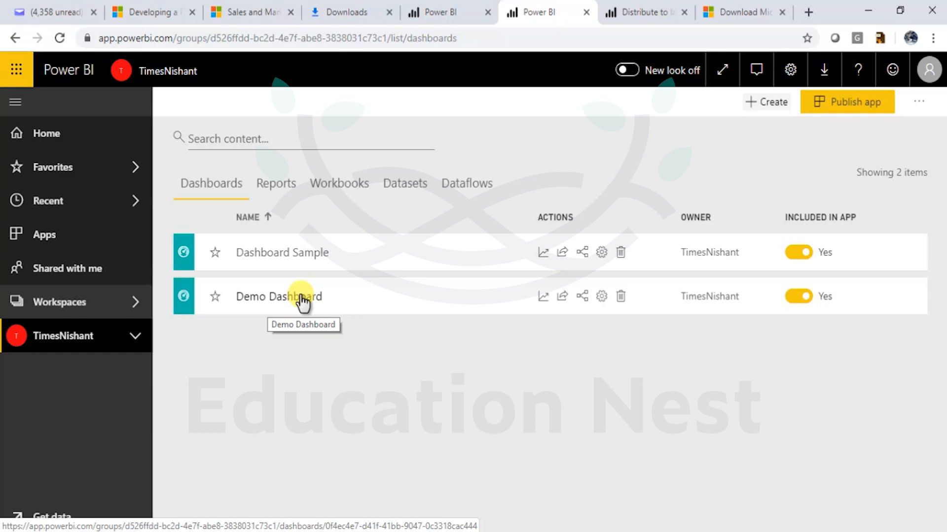
left_click(302, 300)
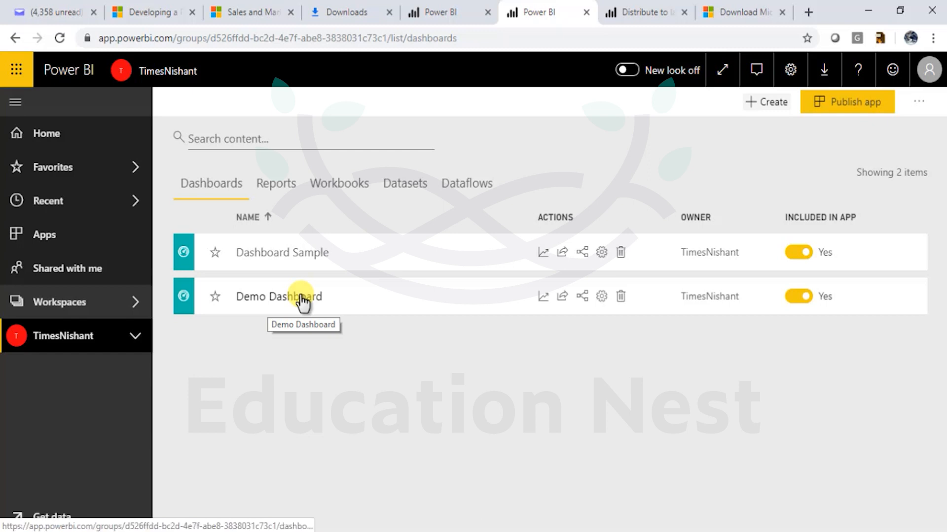